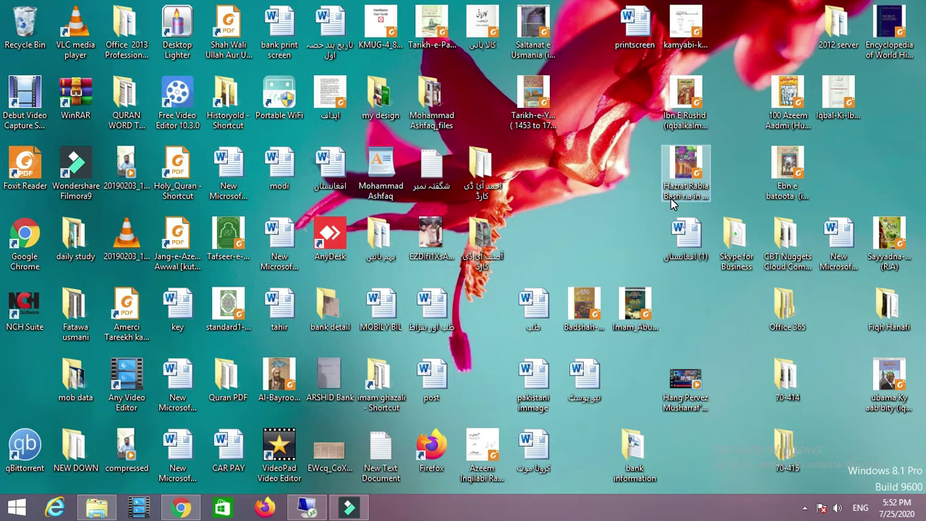
Step: Switch to the es30-0002 Remote Desktop session, minimize InfoPath, and open the properties of This PC from File Explorer
click(305, 508)
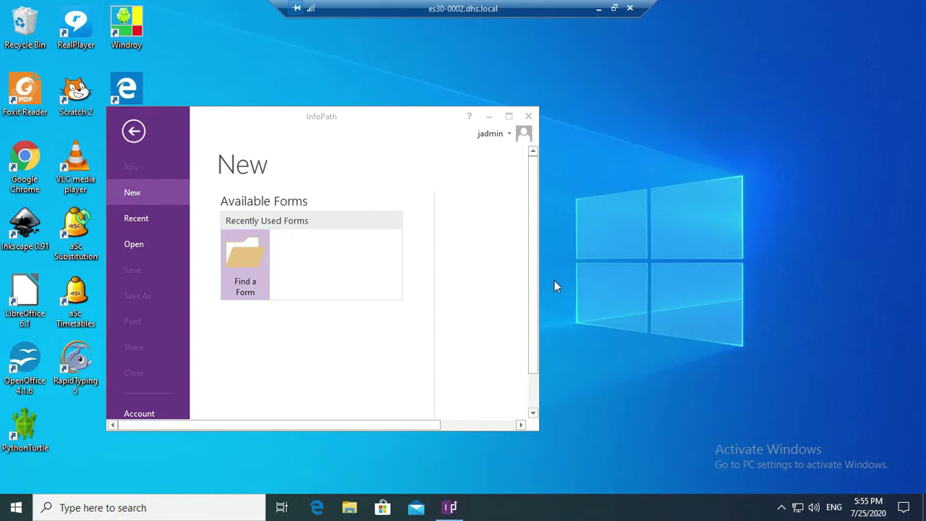
click(491, 116)
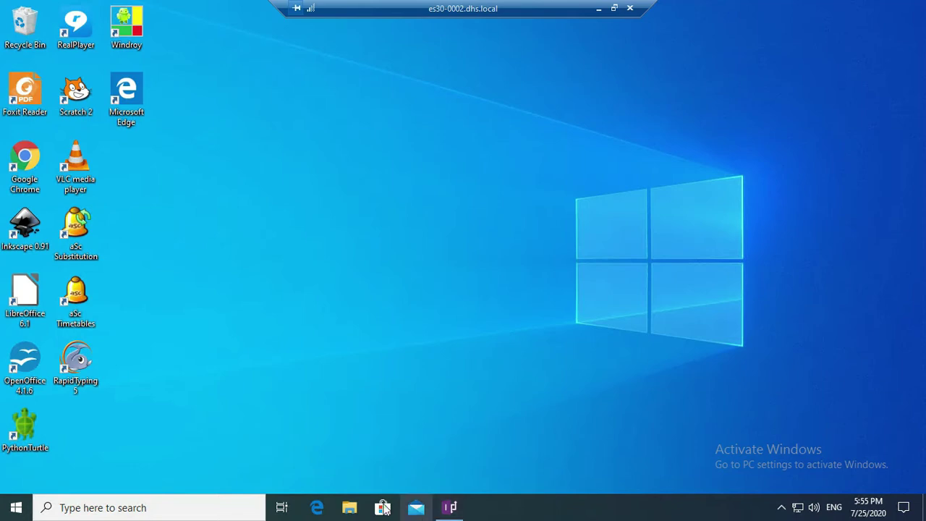
click(349, 511)
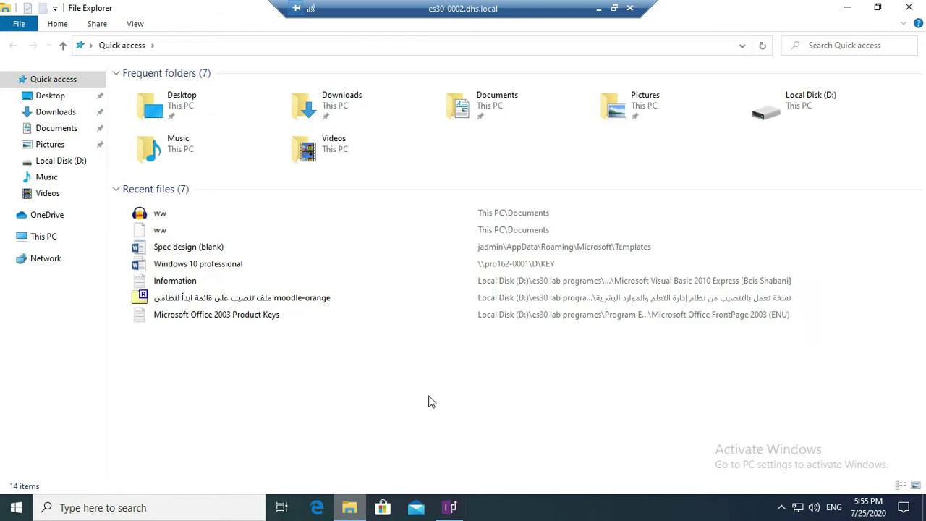
right_click(47, 243)
click(88, 441)
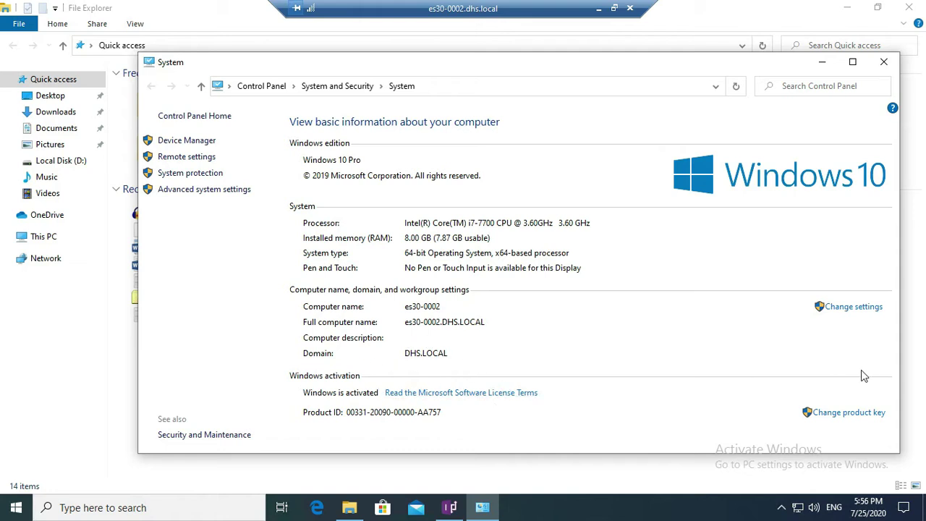
Step: View the computer name and domain membership settings, closing both dialogs without changes
click(859, 308)
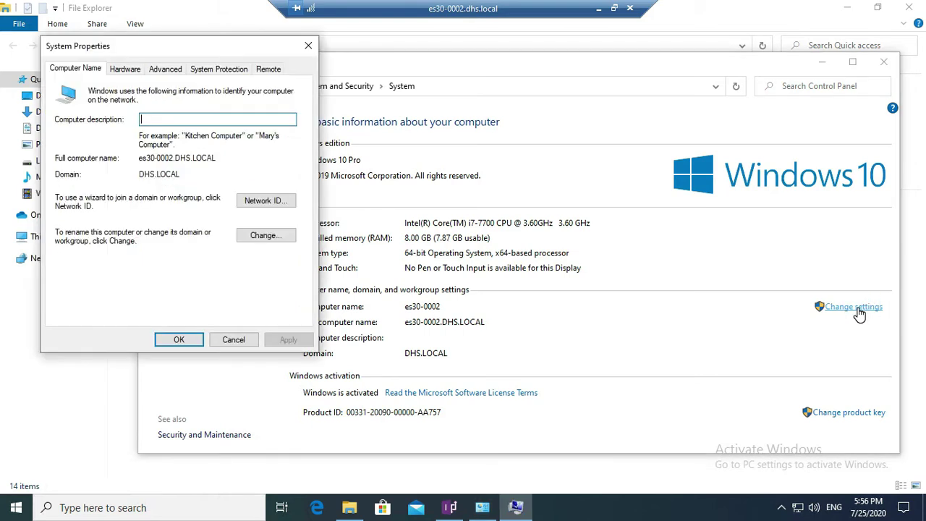
click(261, 237)
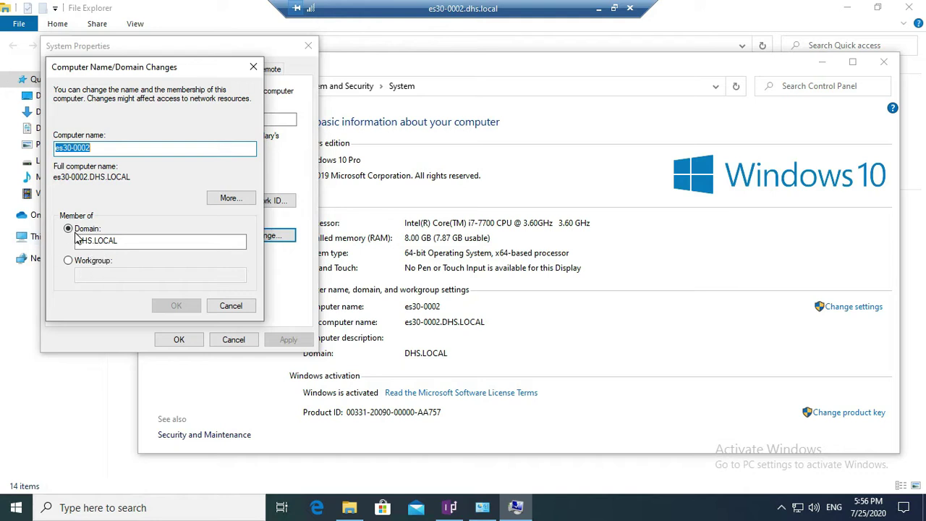
click(229, 306)
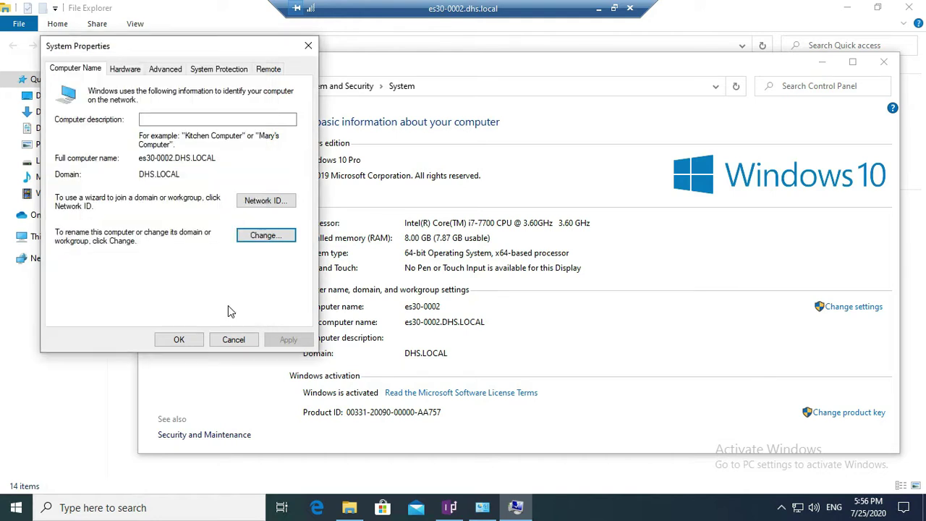
click(233, 340)
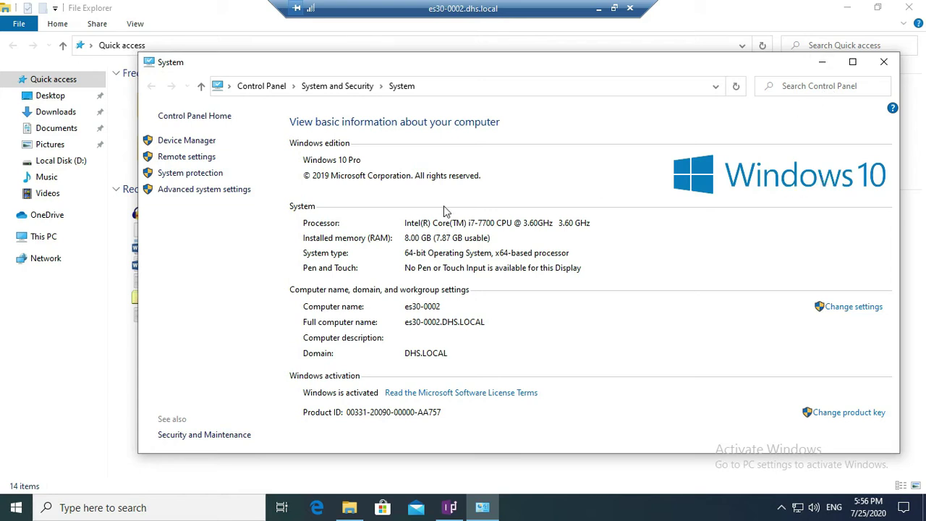
Step: Examine the sound, video and game controllers and the system devices in Device Manager, and close it
click(186, 143)
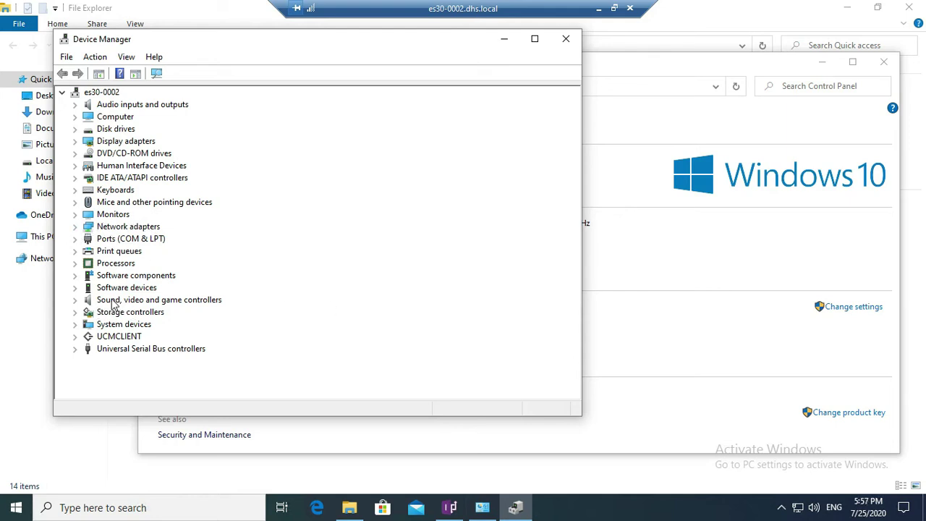
click(76, 300)
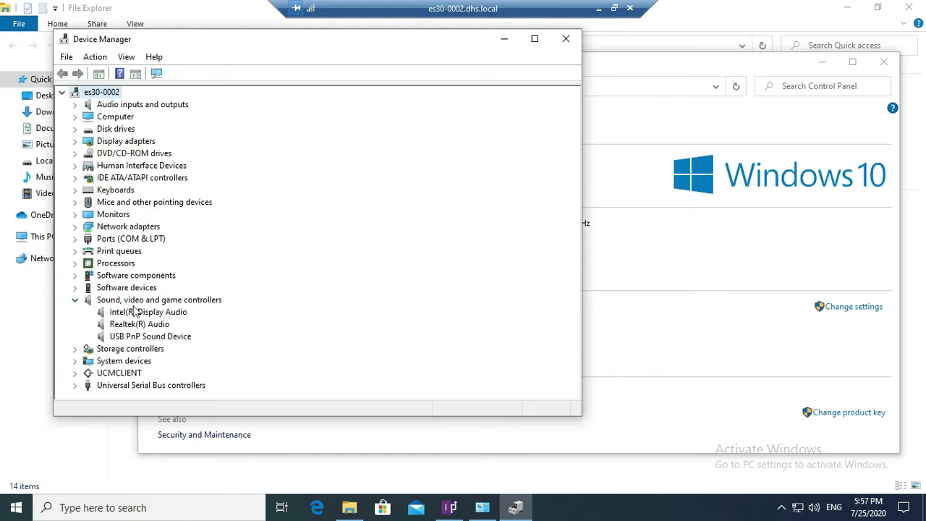
click(76, 301)
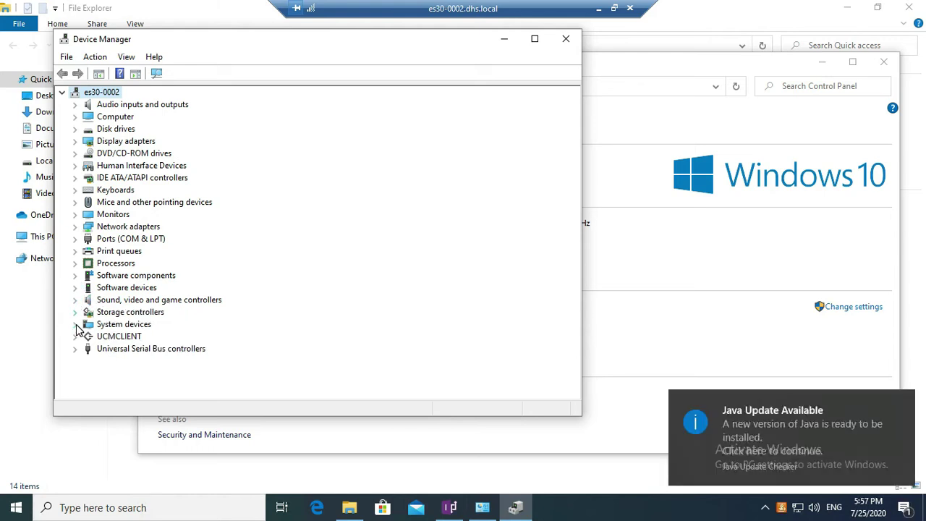
click(75, 324)
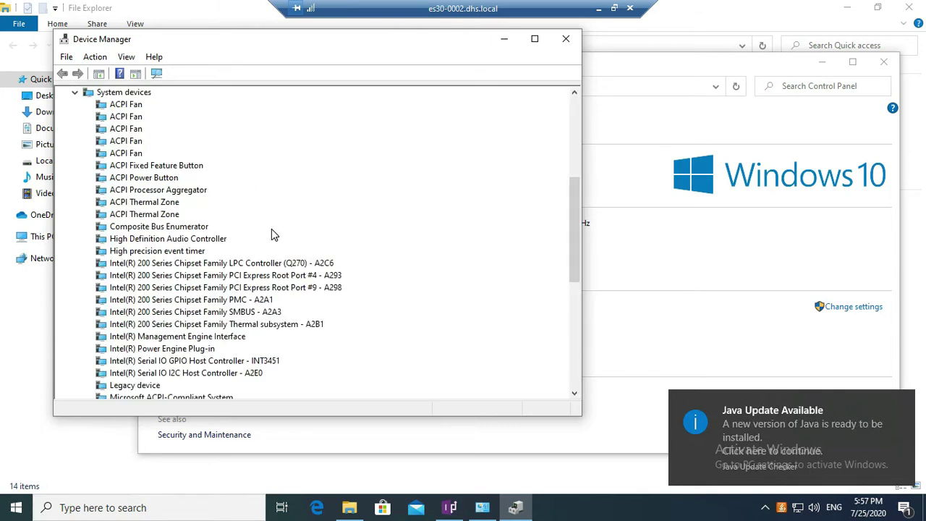
scroll(272, 243, down, 4)
scroll(273, 247, down, 2)
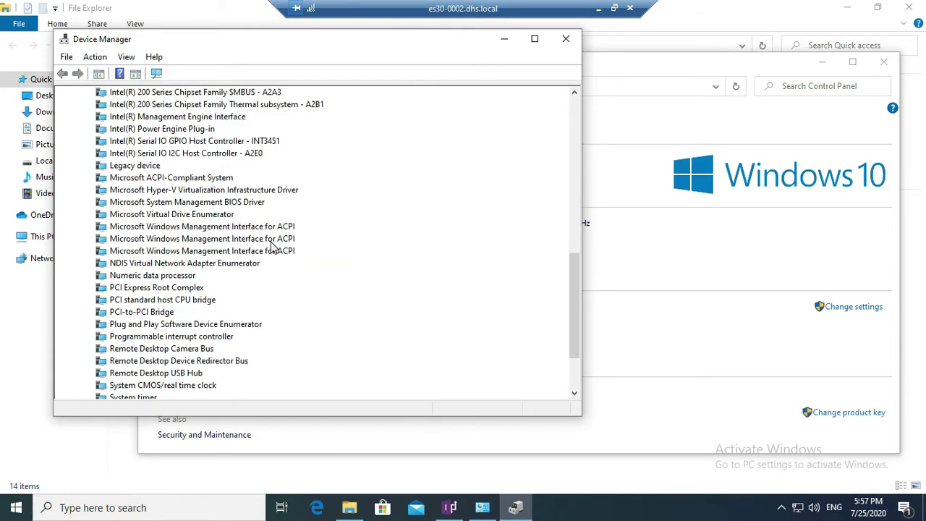
scroll(272, 247, down, 2)
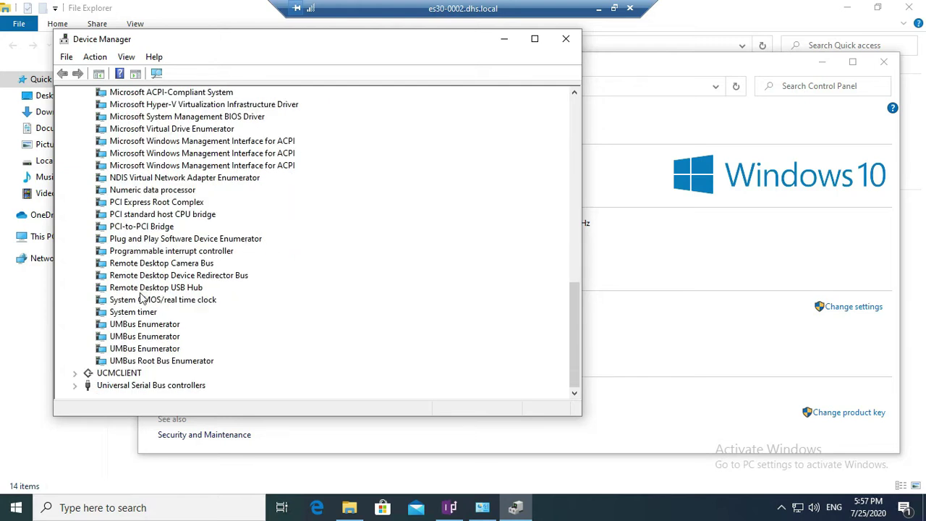
click(130, 313)
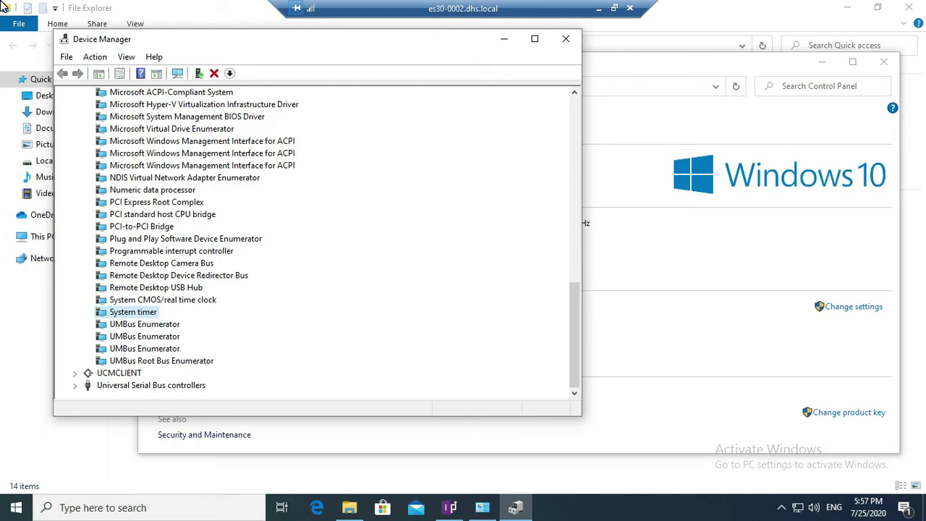
click(568, 40)
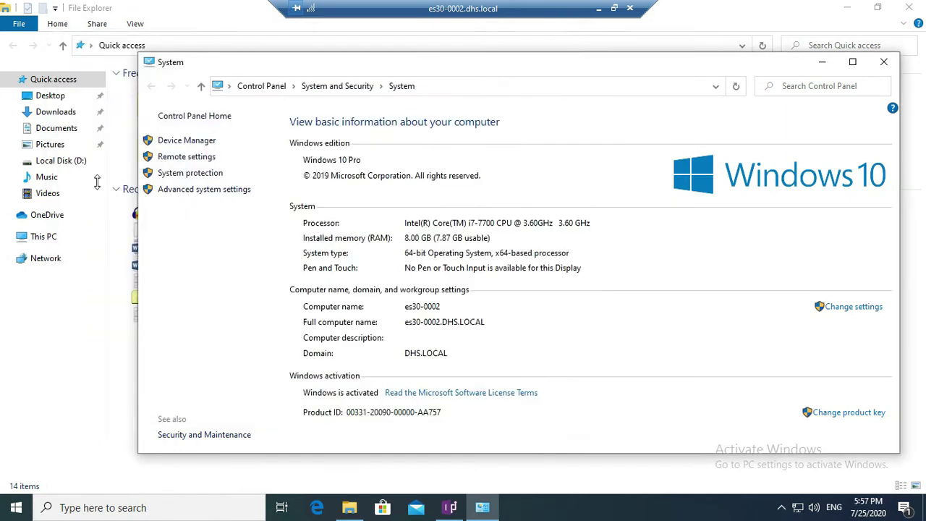
Step: View the remote connection settings and the system protection settings, cancelling each dialog without changes
click(182, 157)
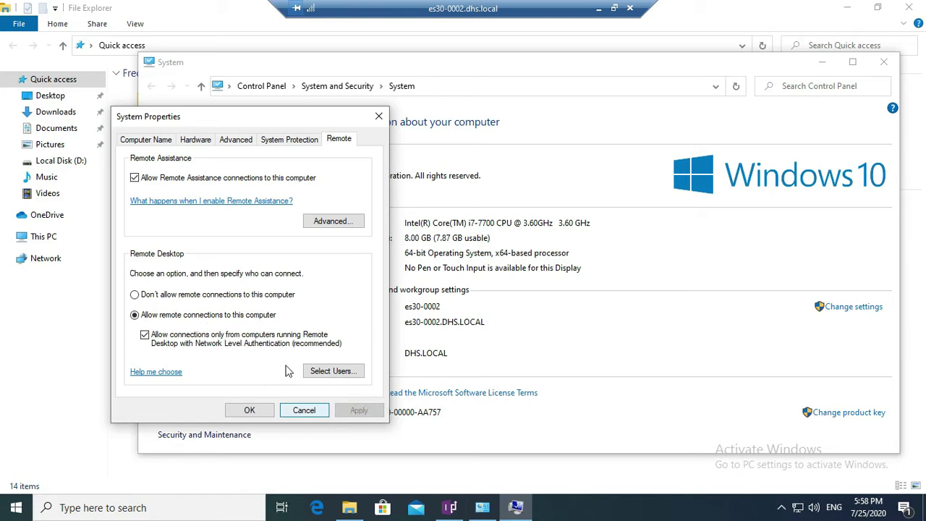
click(303, 409)
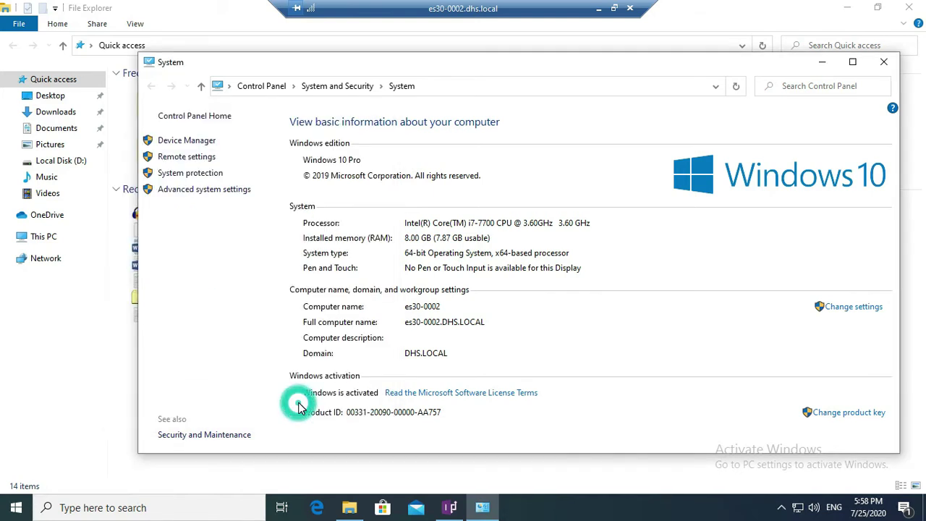
click(179, 177)
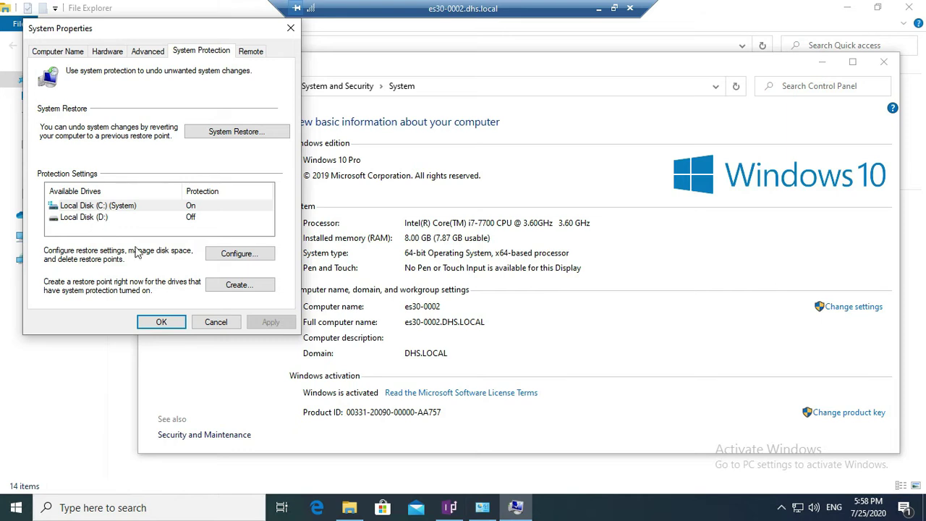
click(215, 322)
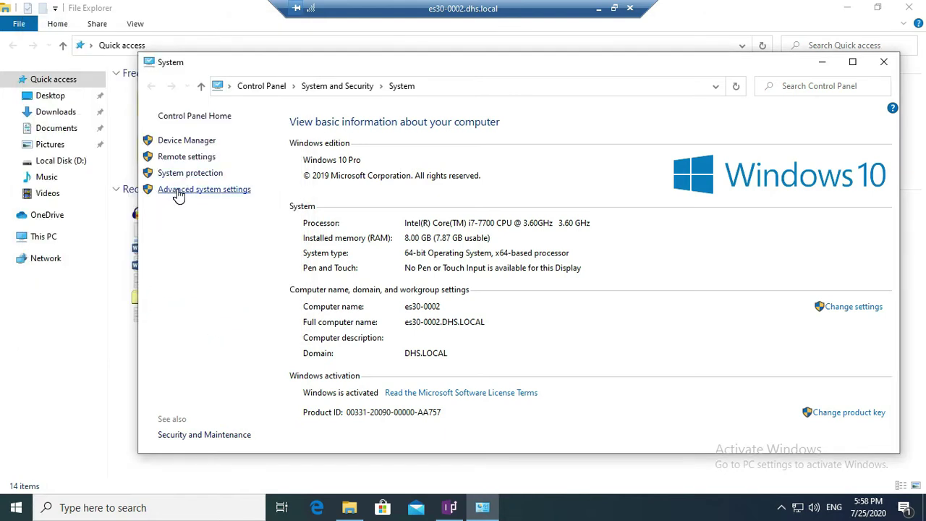
Step: Open the advanced system settings and the User Profiles settings
click(204, 189)
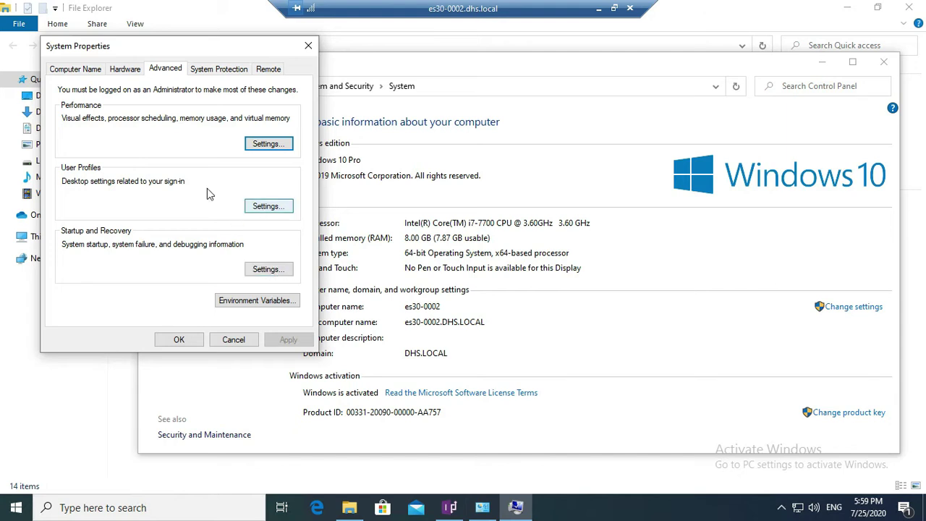
click(259, 209)
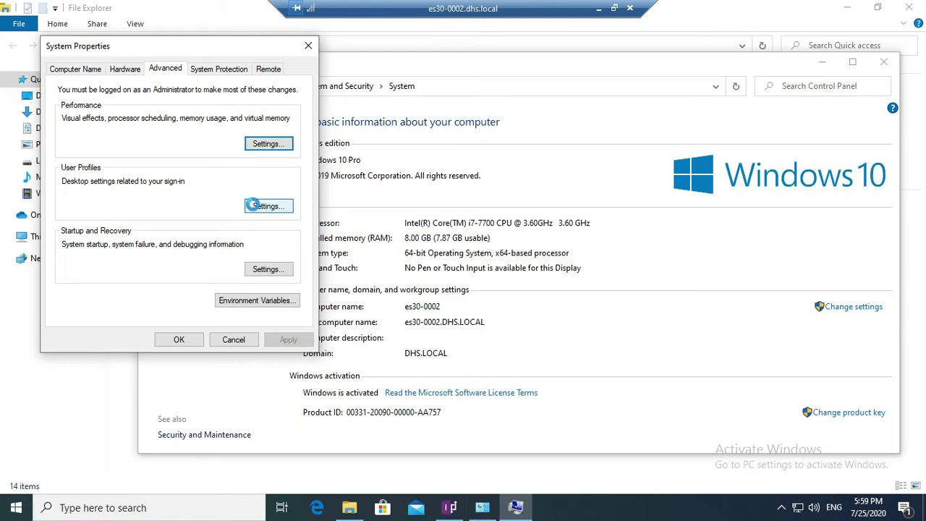
Step: Show the system properties from the empty area of the This PC folder, and close the System window
click(349, 509)
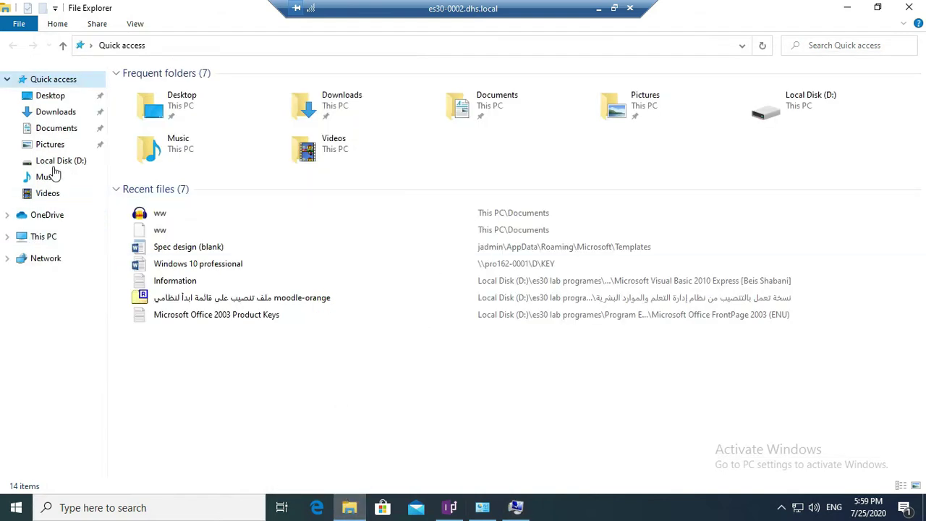
click(32, 237)
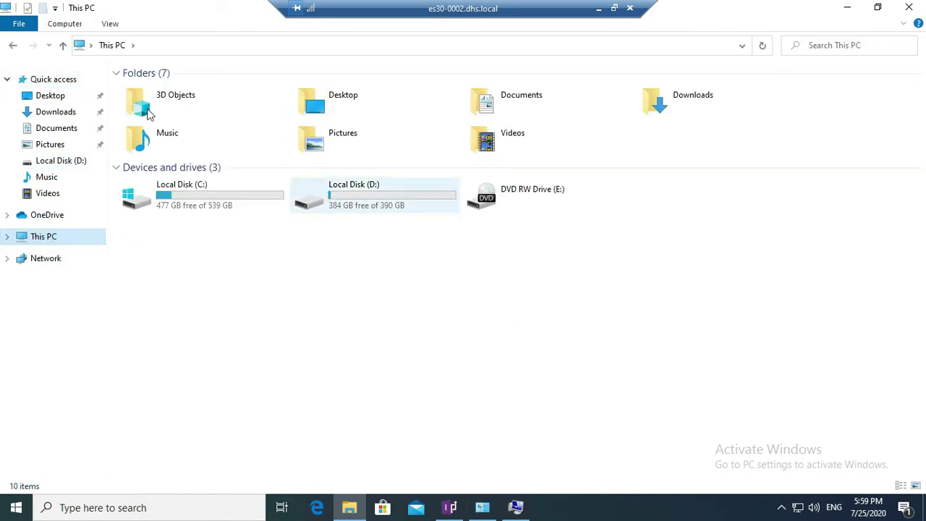
right_click(398, 269)
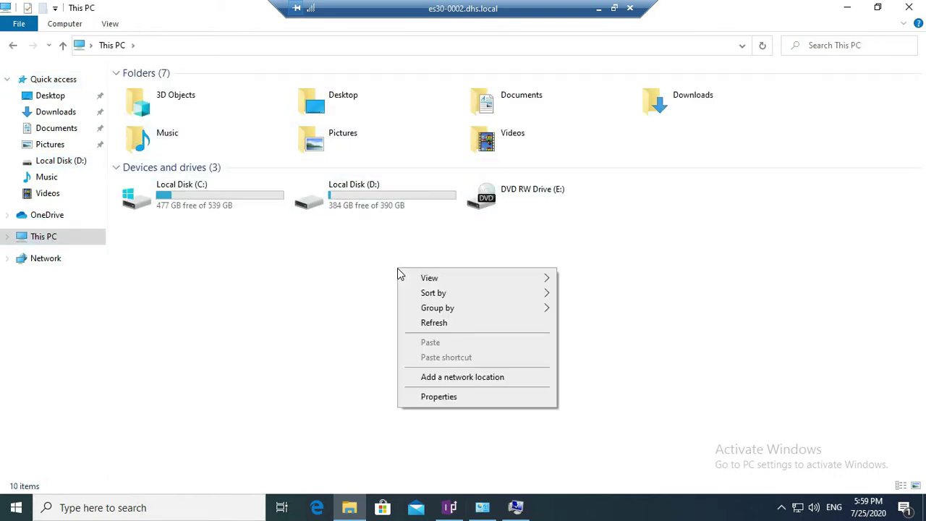
click(428, 399)
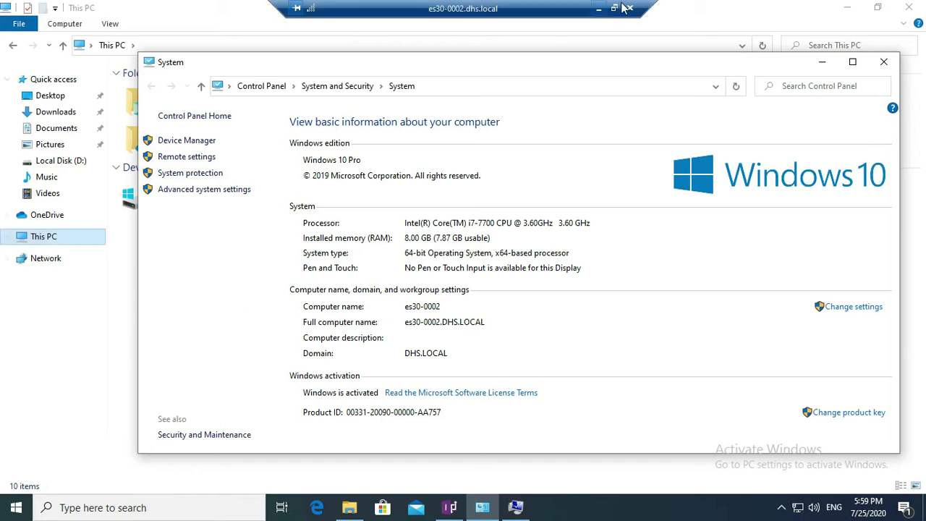
click(885, 64)
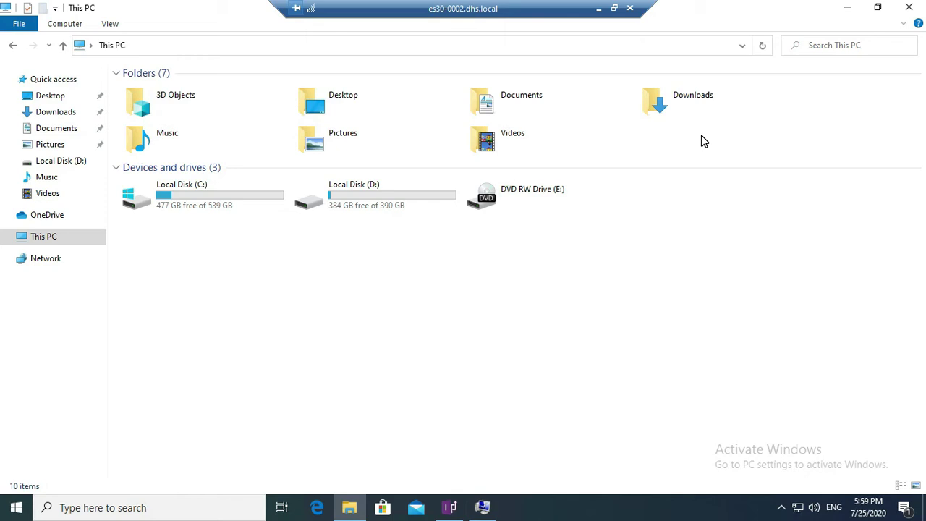
Step: Bring up the System information window directly, without going through File Explorer, and close it
key(super+Pause)
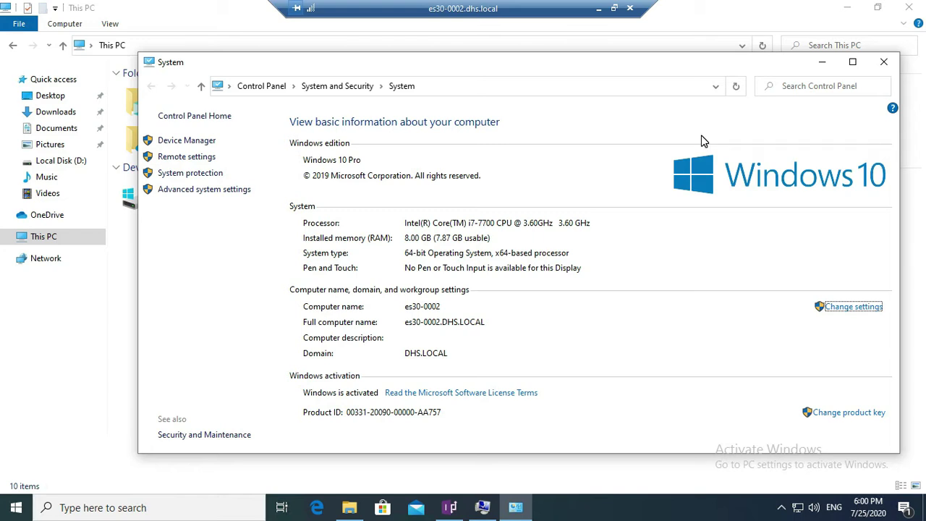
click(888, 63)
click(888, 64)
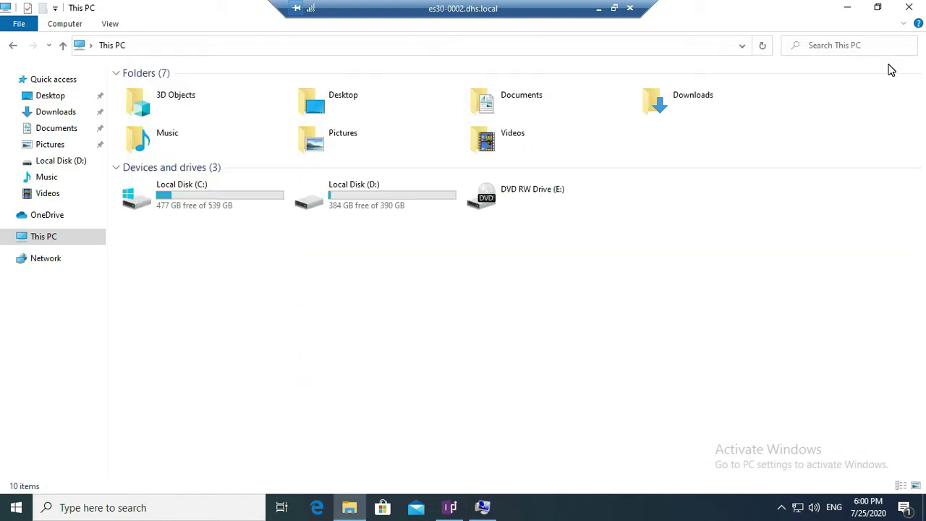
Step: Open the About page of the System category in Windows Settings and view the device specifications
click(20, 515)
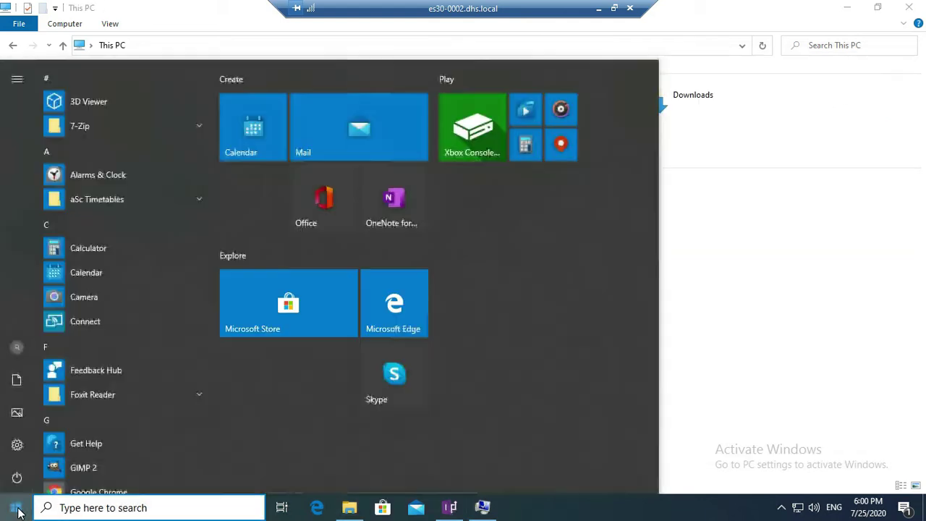
click(18, 445)
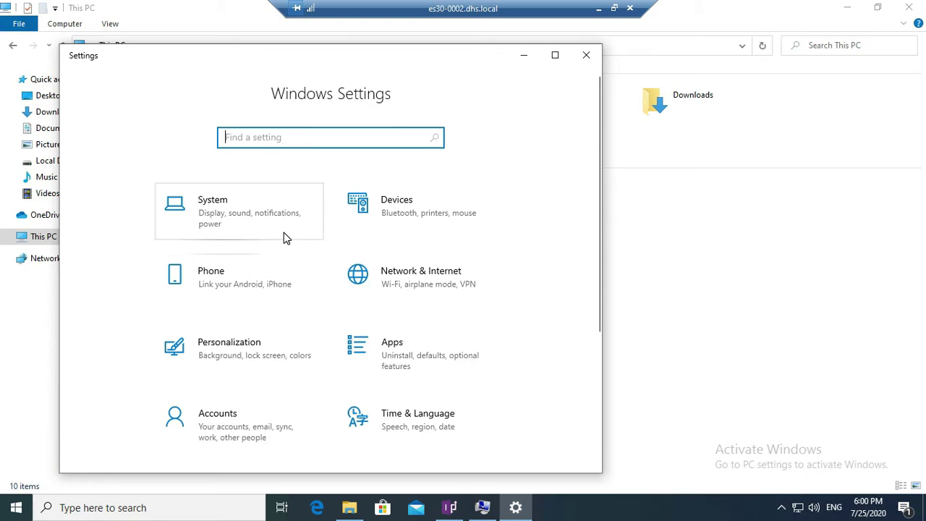
click(219, 215)
click(219, 214)
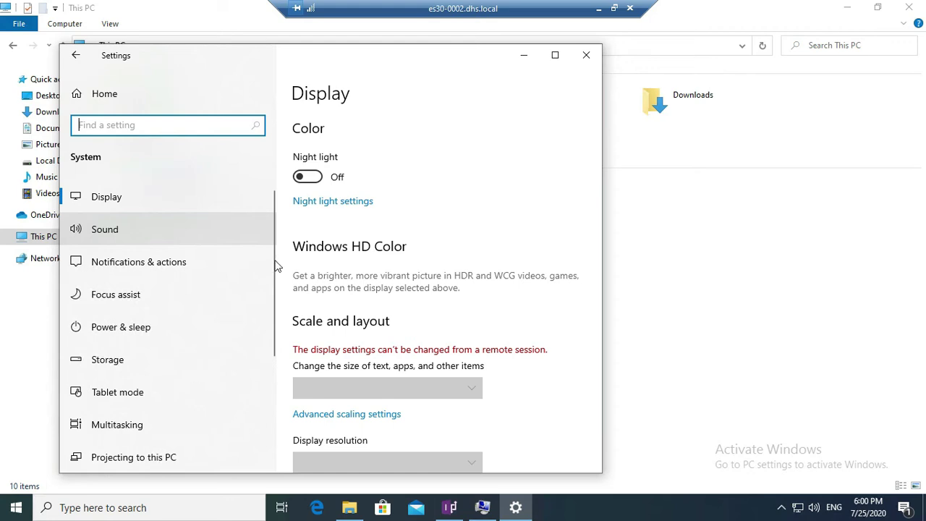
scroll(271, 275, down, 5)
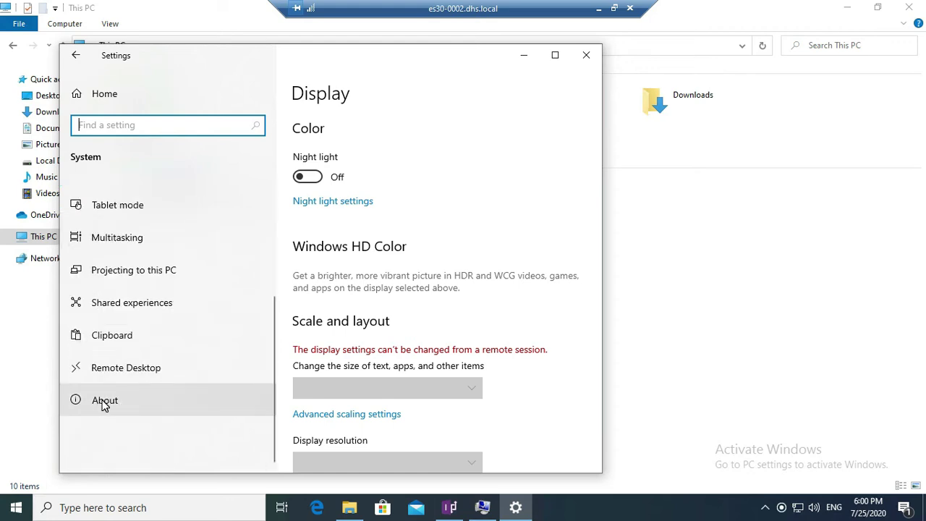
click(103, 402)
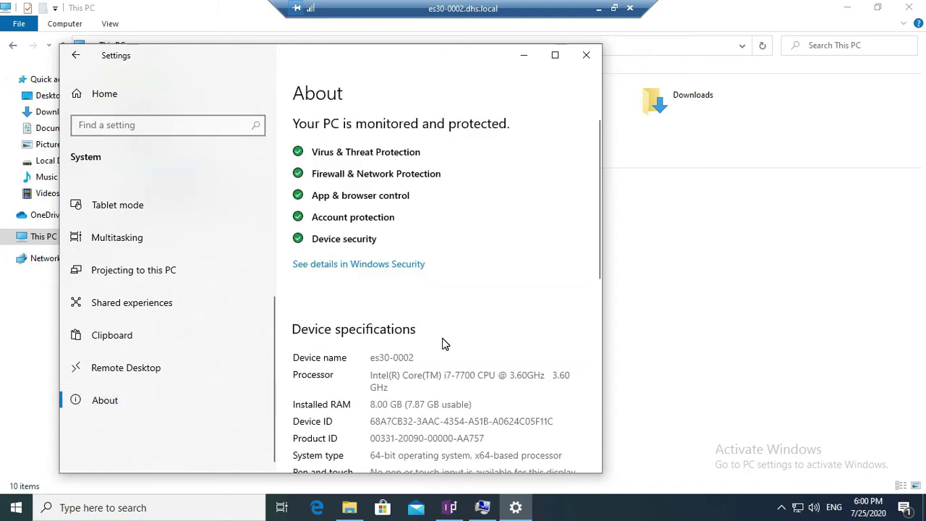
scroll(444, 344, down, 3)
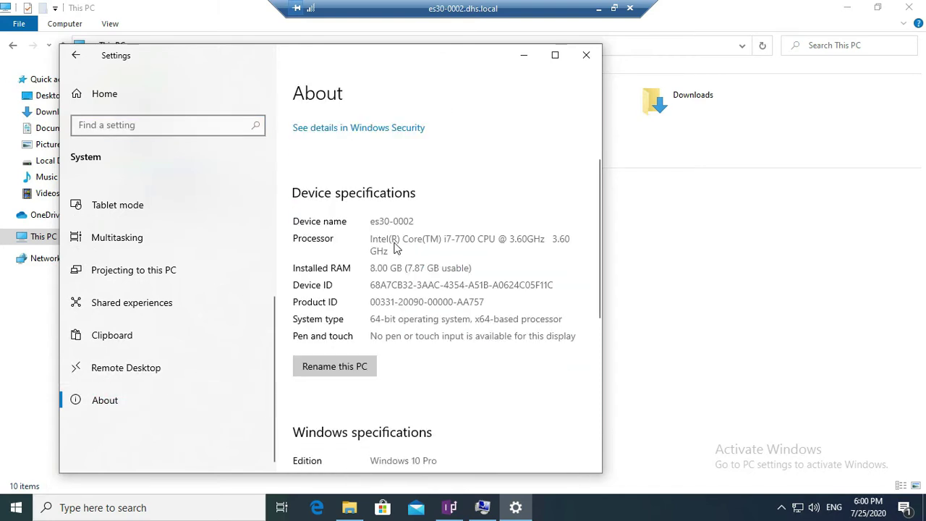
Step: Review the device specifications, Windows specifications and related settings on the About page
scroll(395, 246, down, 1)
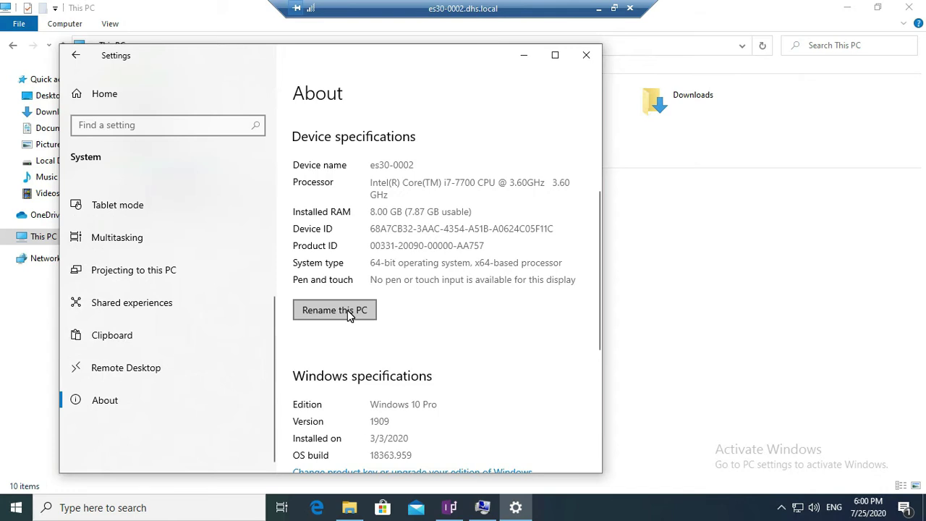
scroll(548, 395, down, 3)
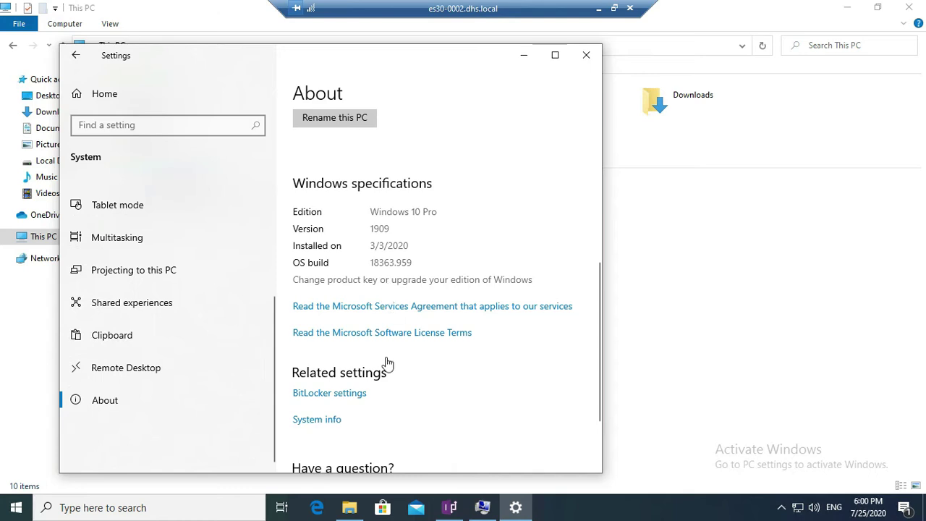
scroll(397, 395, down, 2)
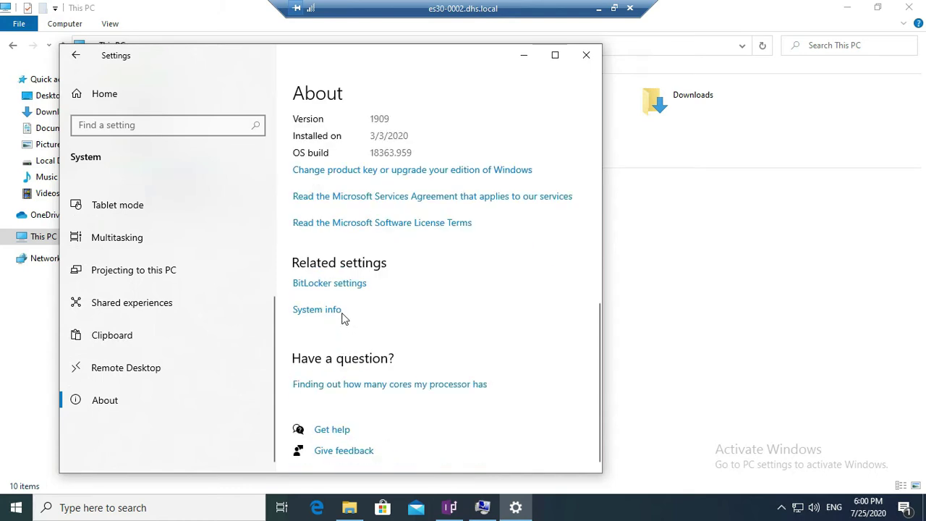
click(329, 287)
scroll(557, 312, up, 2)
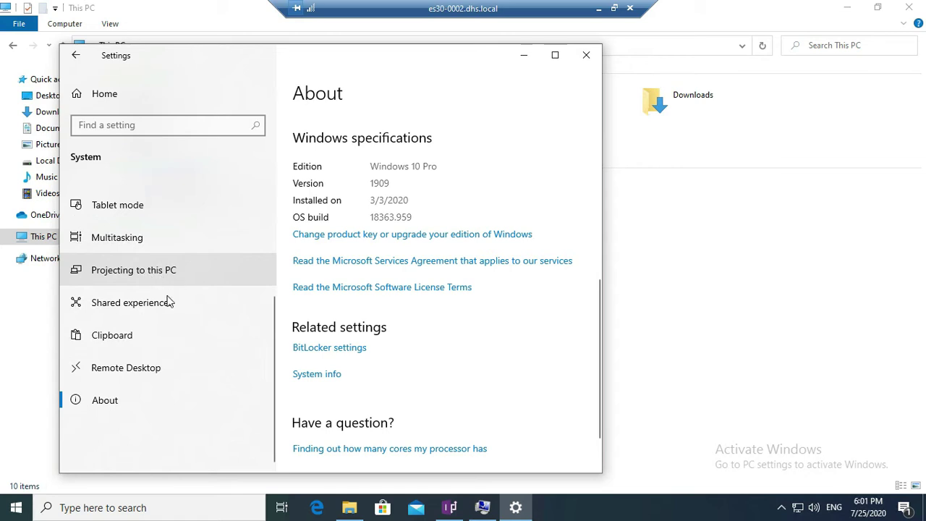
Step: Open the Notifications & actions settings, review the notification options and senders, and close Settings
scroll(141, 338, up, 1)
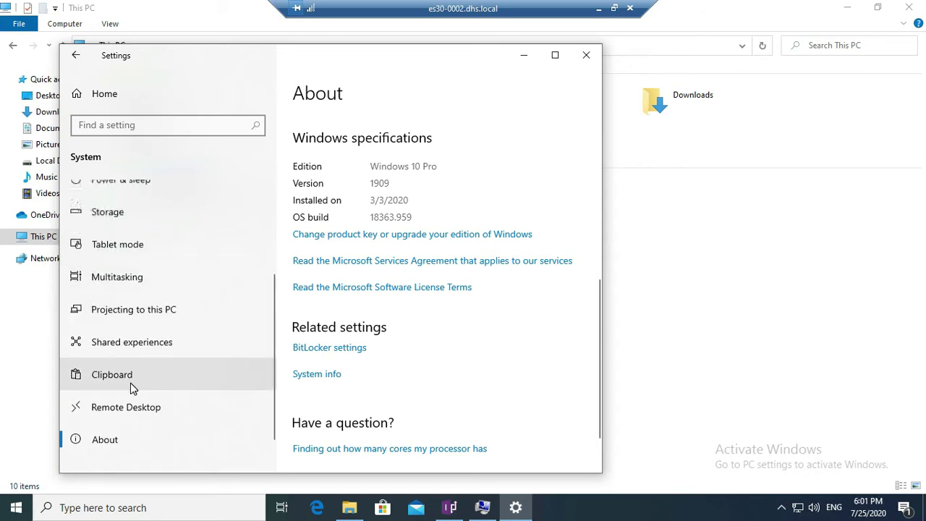
scroll(131, 409, up, 1)
scroll(130, 404, up, 3)
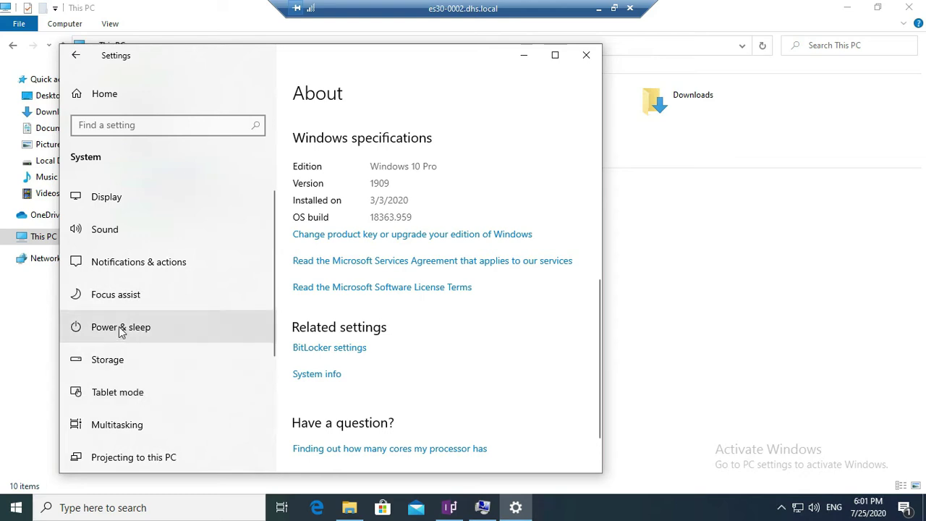
click(115, 262)
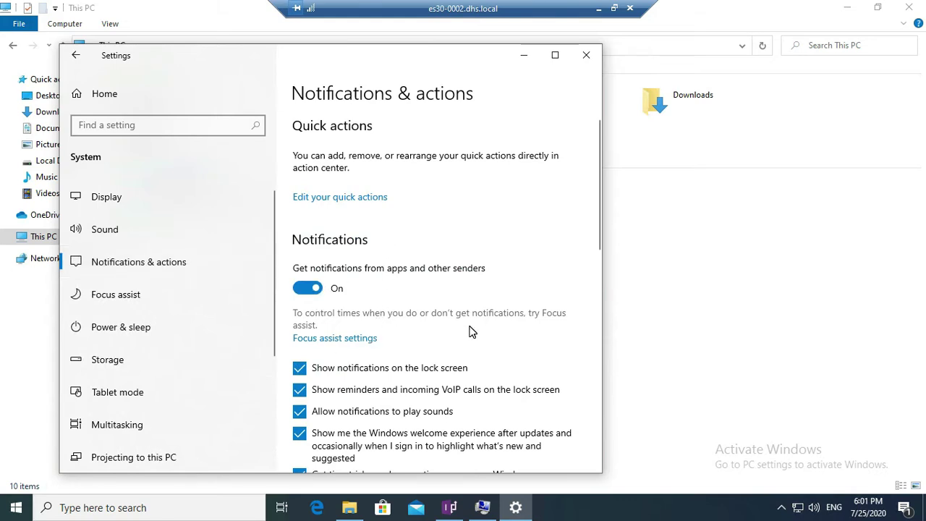
scroll(470, 331, down, 5)
scroll(316, 299, down, 2)
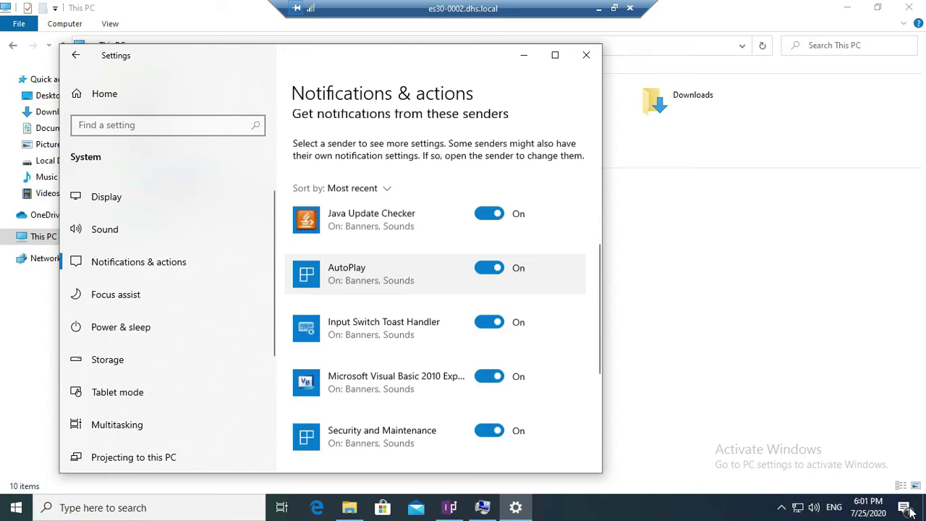
scroll(436, 376, down, 2)
scroll(427, 368, up, 6)
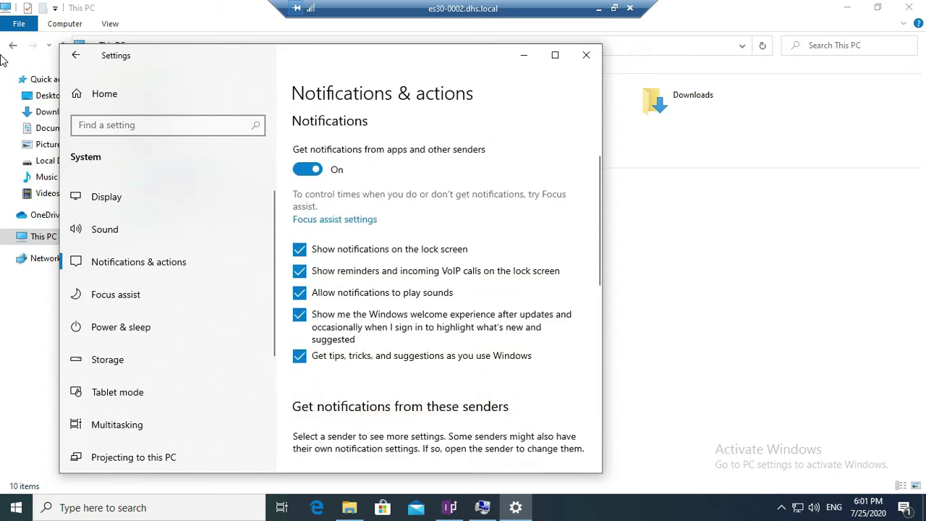
scroll(433, 80, up, 2)
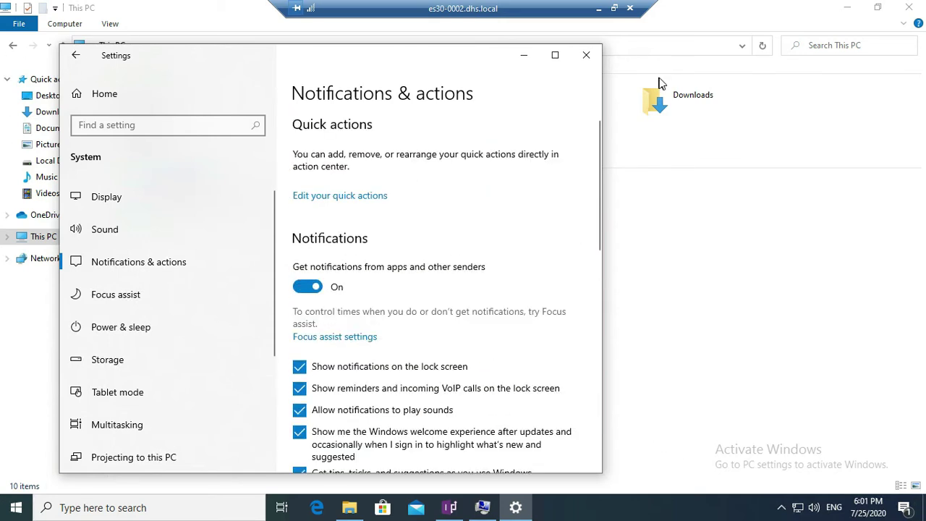
click(587, 57)
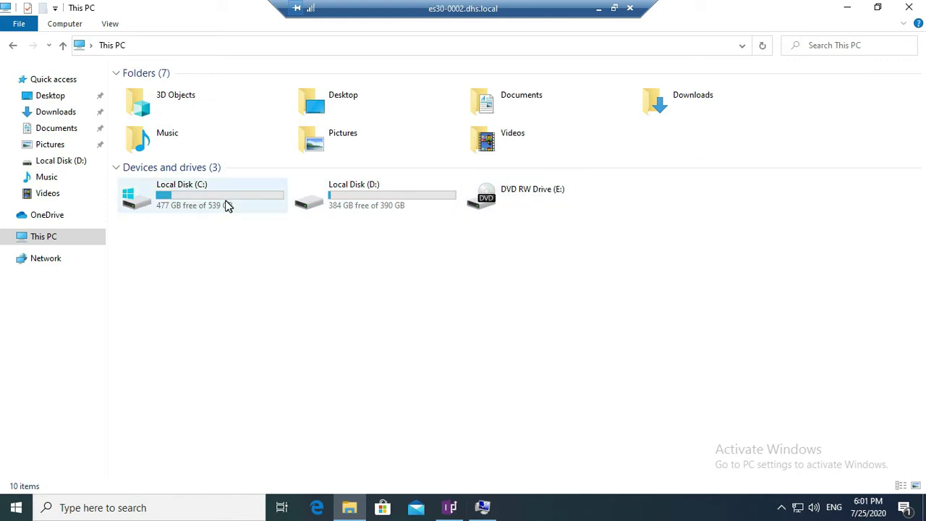
Step: Open the properties of Local Disk (C:) and start Disk Cleanup for the drive
mouse_move(209, 196)
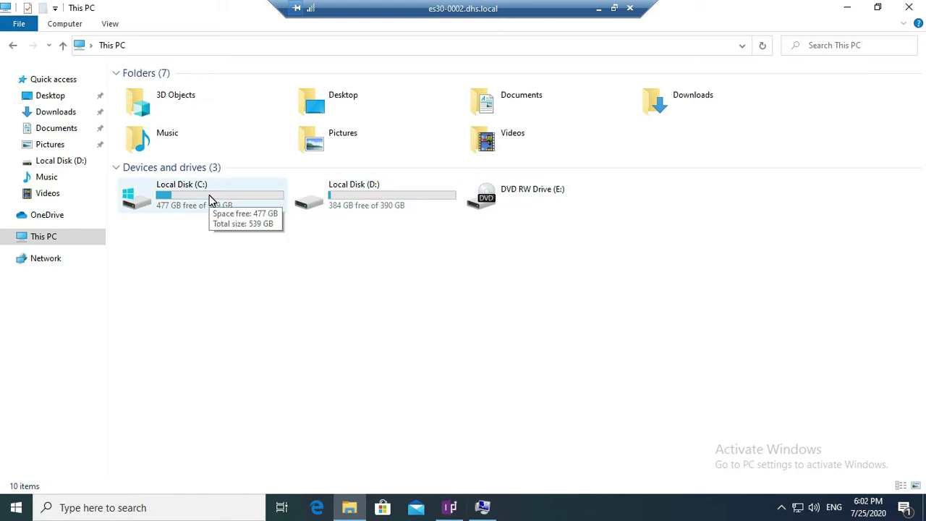
double_click(209, 199)
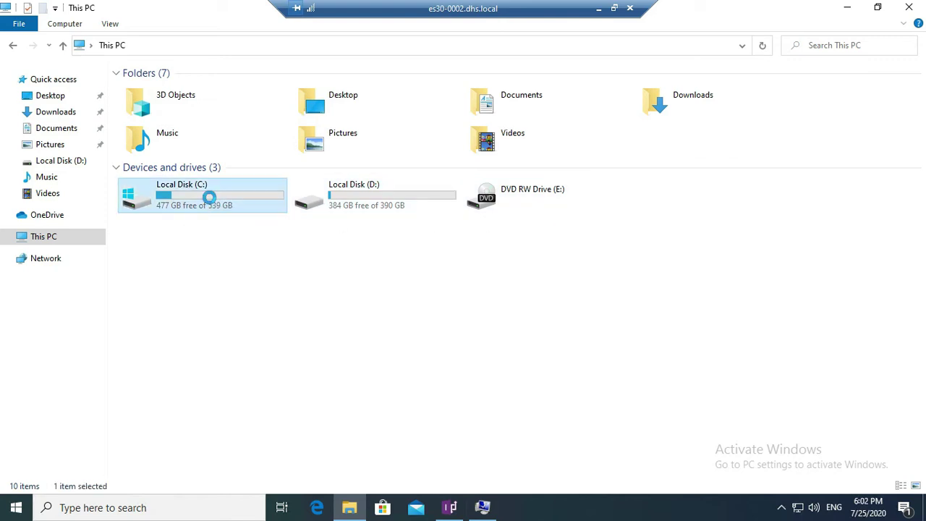
right_click(210, 201)
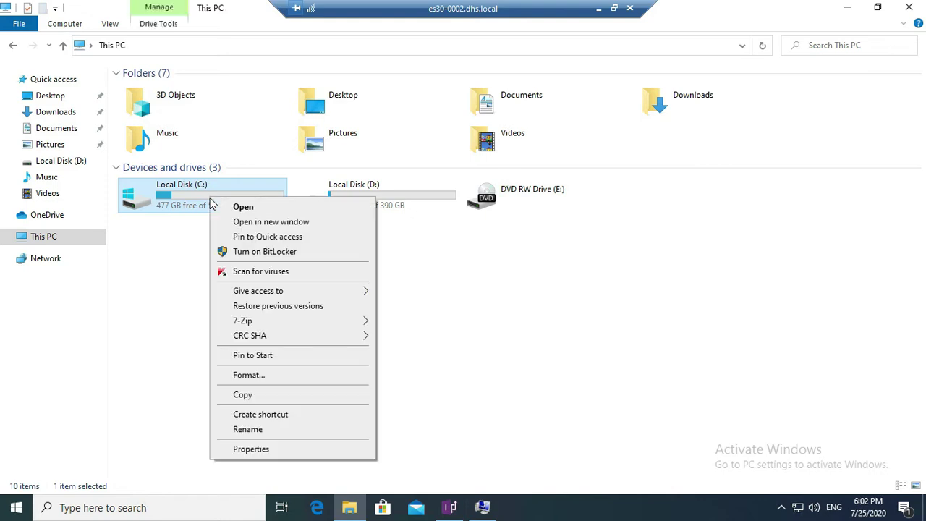
click(259, 449)
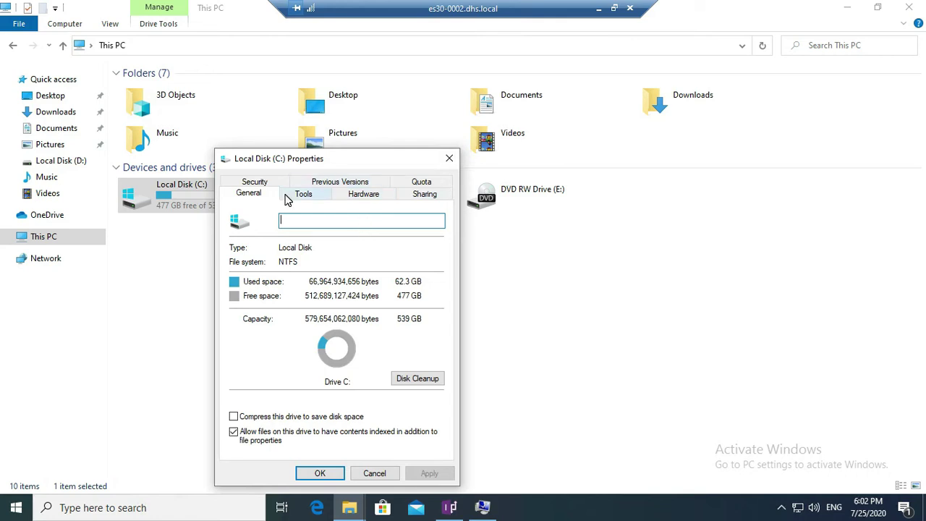
click(426, 380)
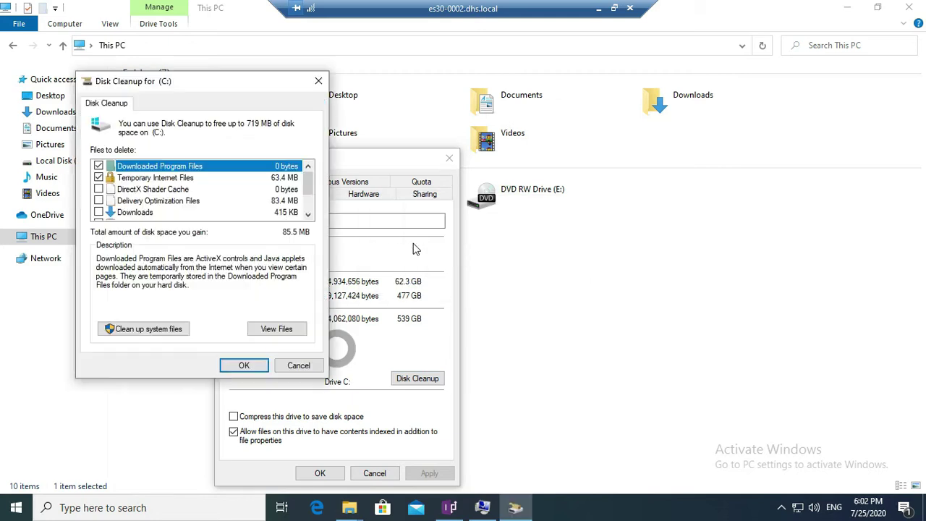
Step: Add DirectX Shader Cache, Delivery Optimization Files, Downloads, Recycle Bin and Temporary files to the cleanup selection, and confirm deleting the files
click(98, 189)
click(99, 200)
click(99, 212)
click(308, 215)
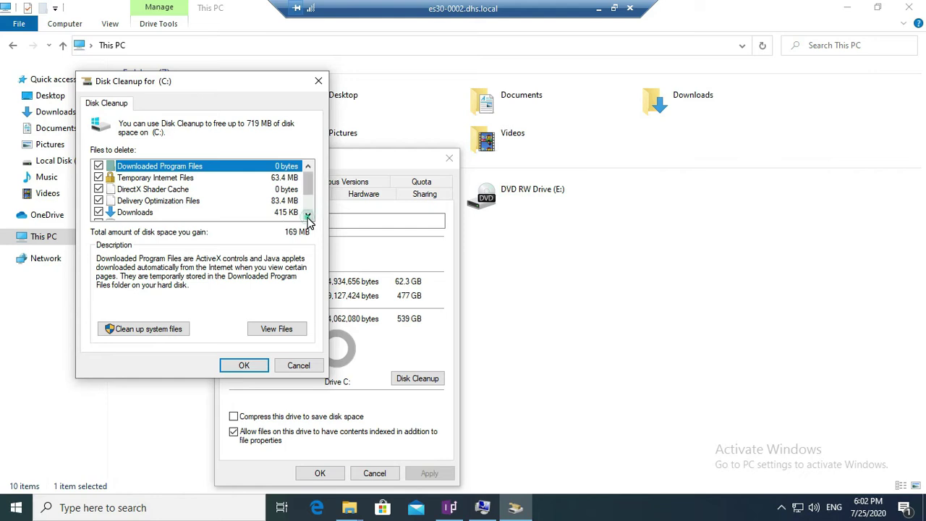
click(98, 212)
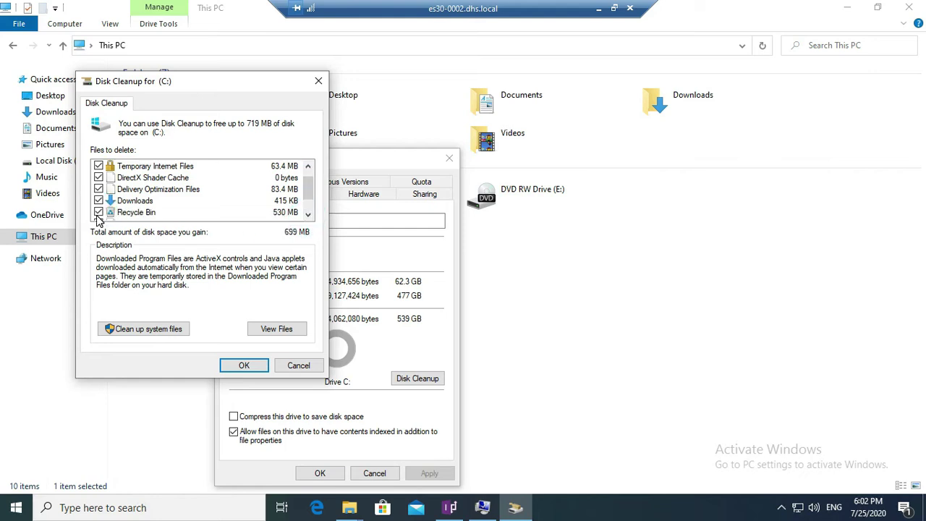
click(308, 215)
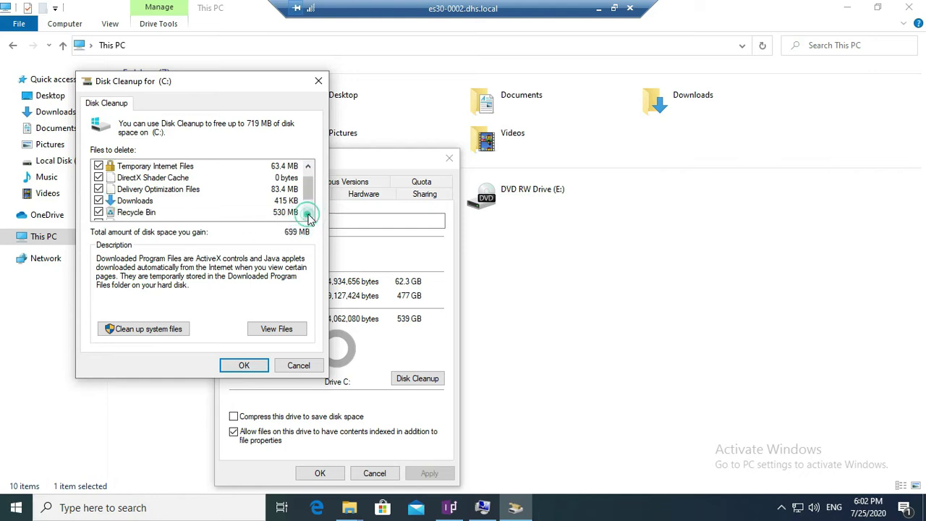
click(98, 212)
click(309, 215)
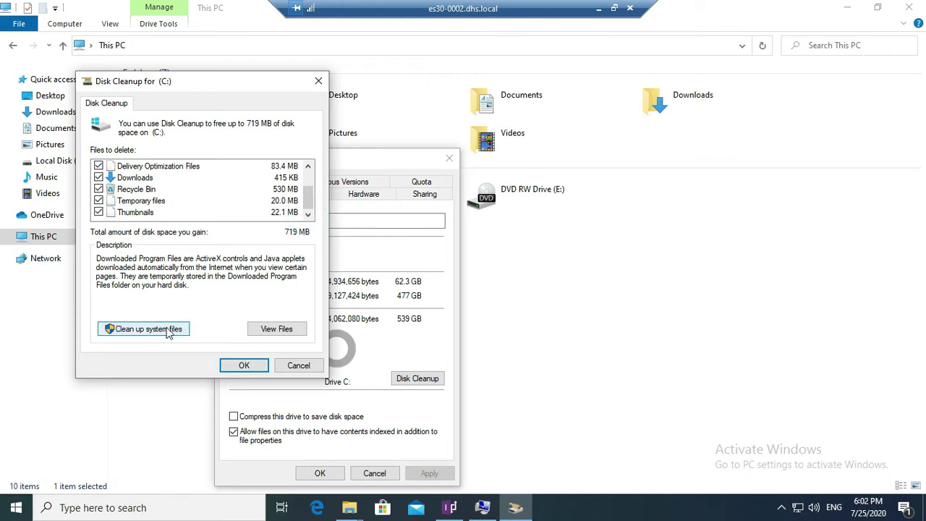
click(245, 367)
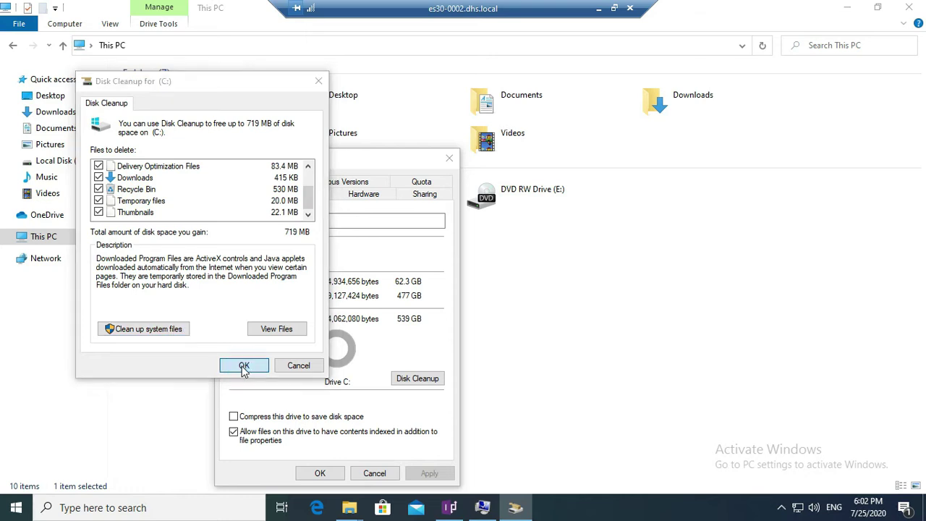
click(486, 264)
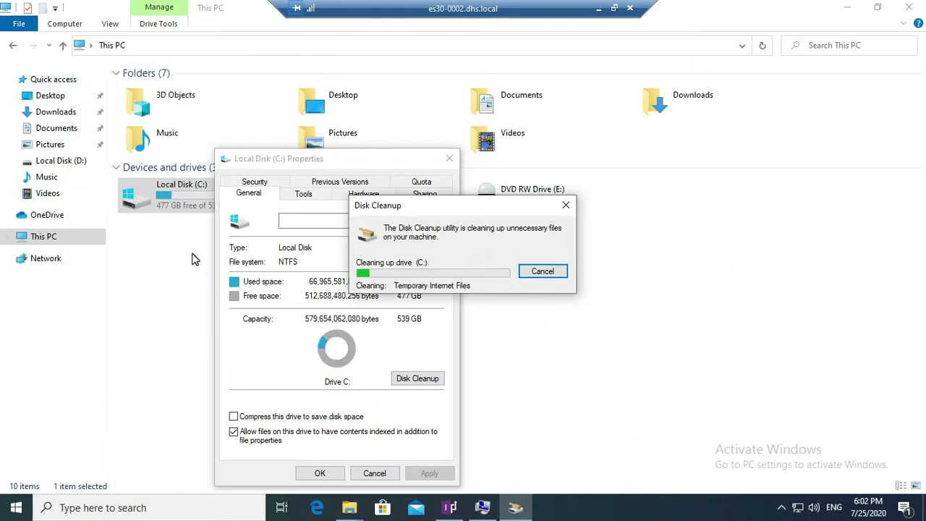
Step: Start an error-checking scan of Local Disk (C:) from its properties and cancel the scan
click(378, 161)
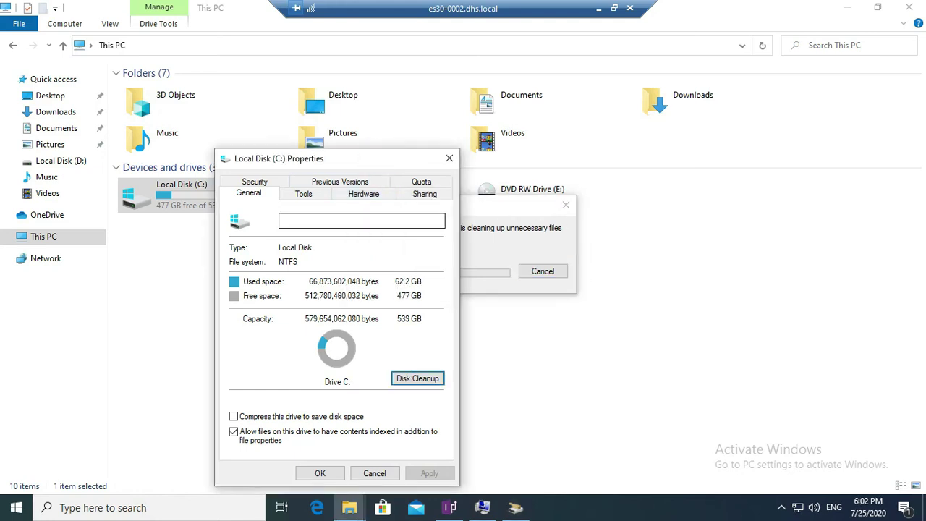
click(306, 193)
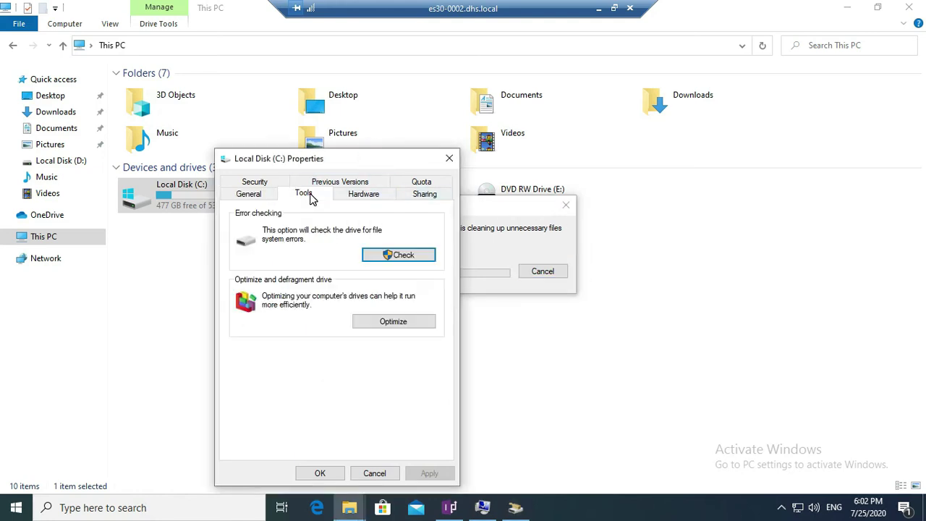
click(413, 255)
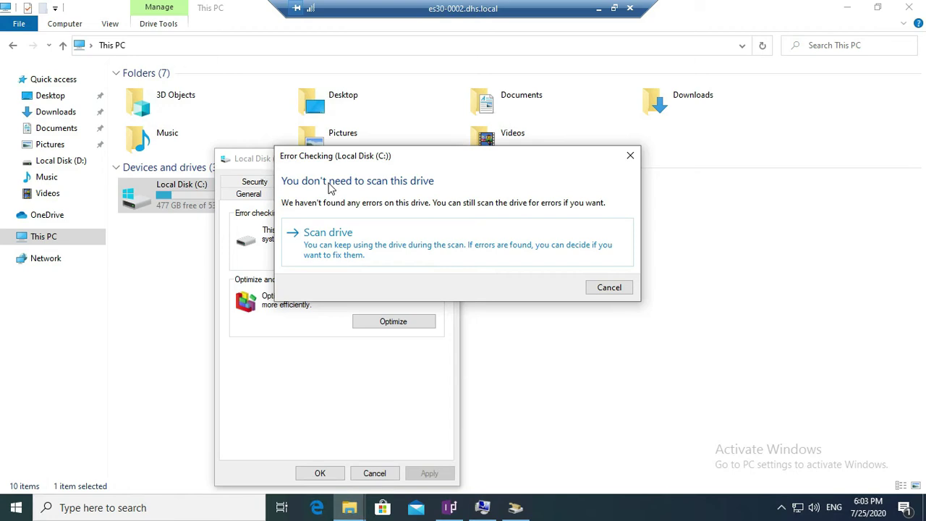
click(325, 247)
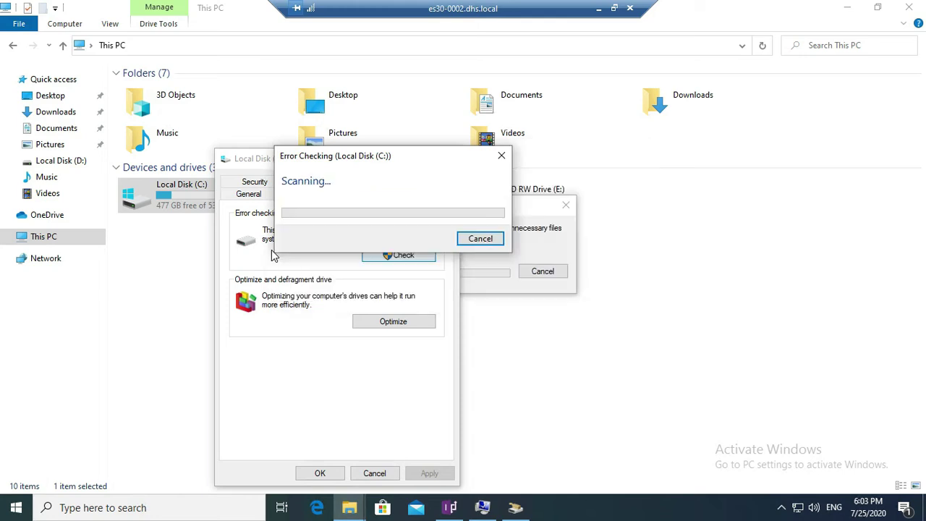
click(478, 239)
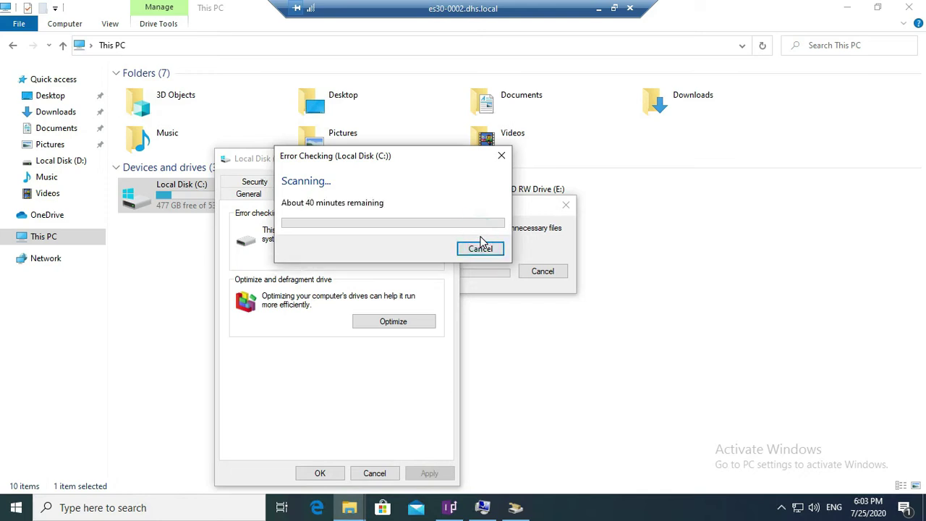
click(469, 249)
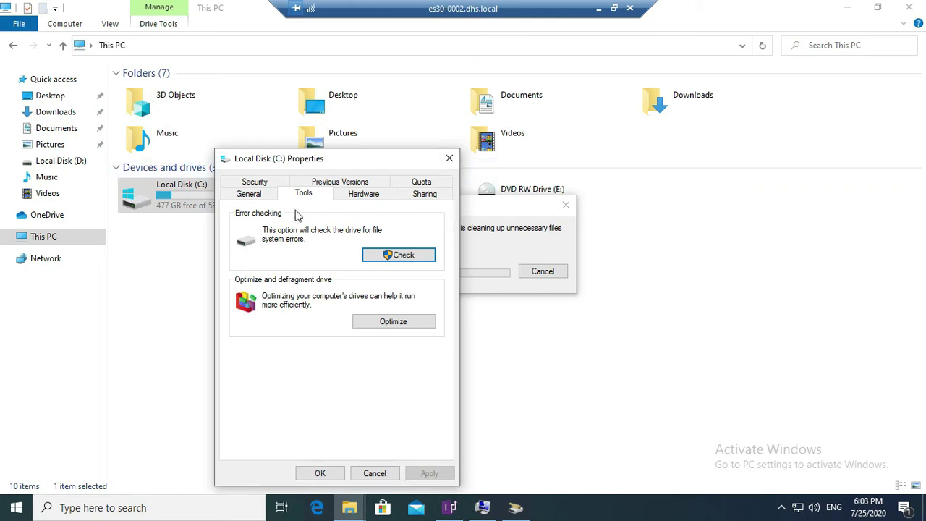
Step: View the security permissions of Local Disk (C:), and select Enable quota management in its quota settings
click(253, 184)
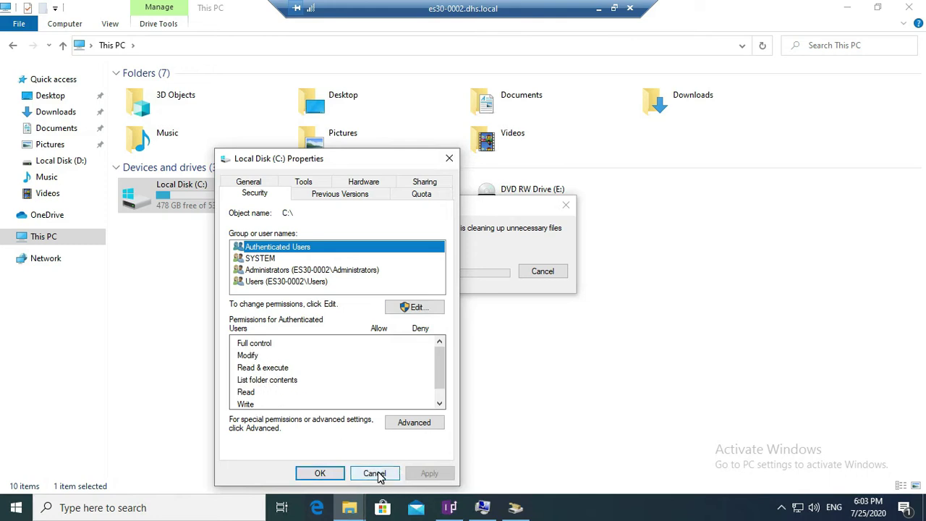
click(423, 194)
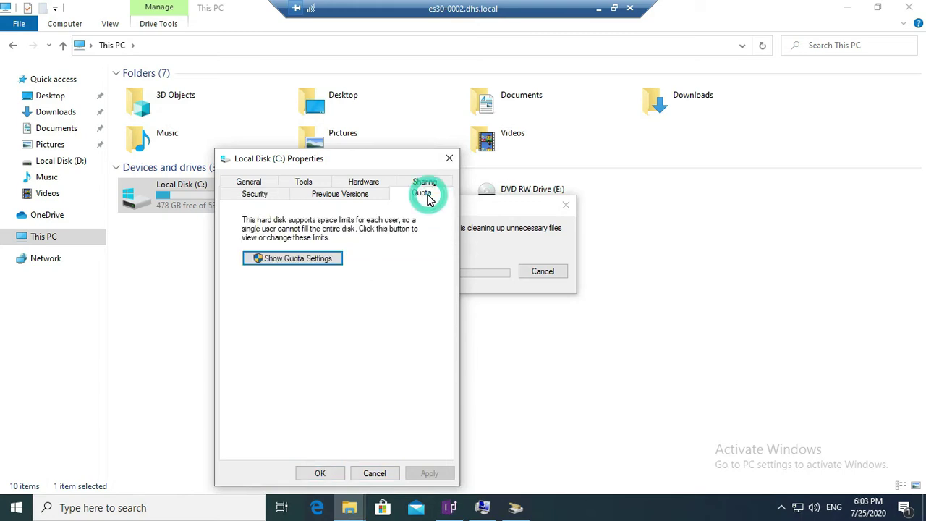
click(295, 261)
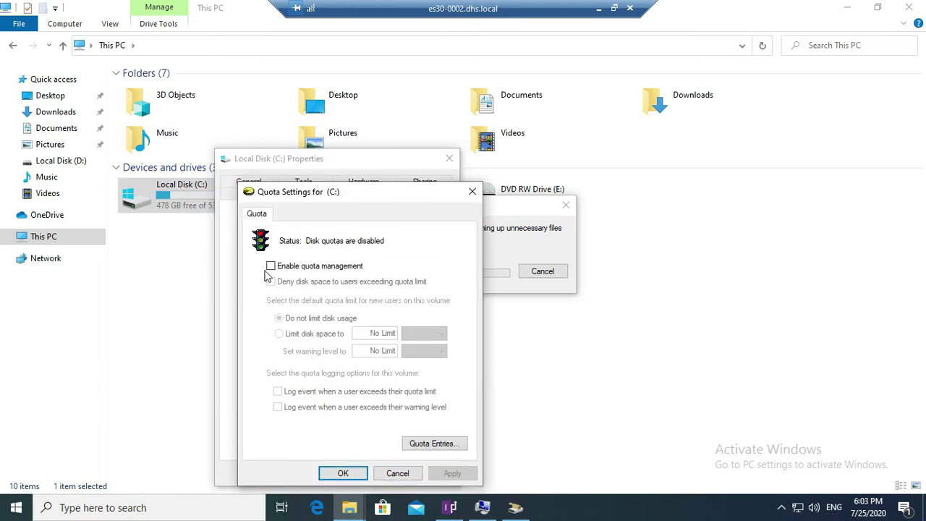
click(271, 267)
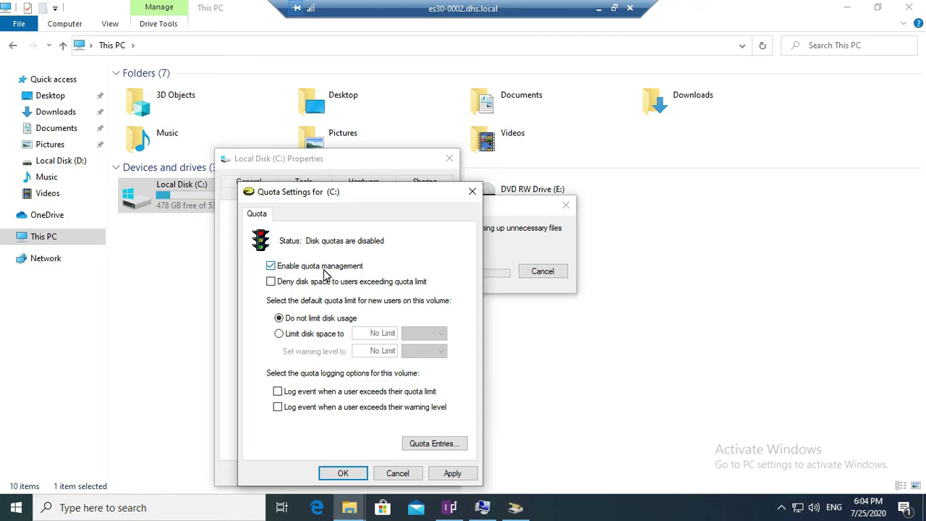
Step: Show the quota entries for drive C: and close the entries window
click(437, 443)
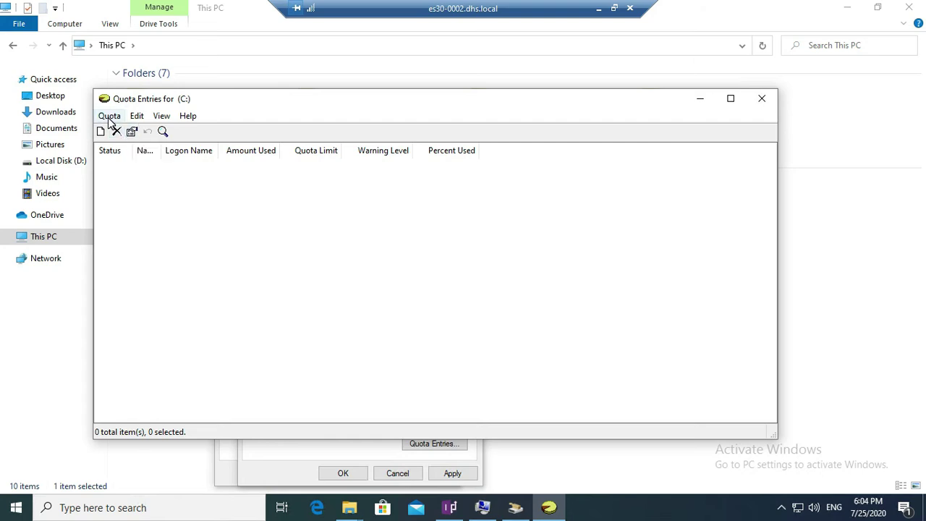
click(324, 150)
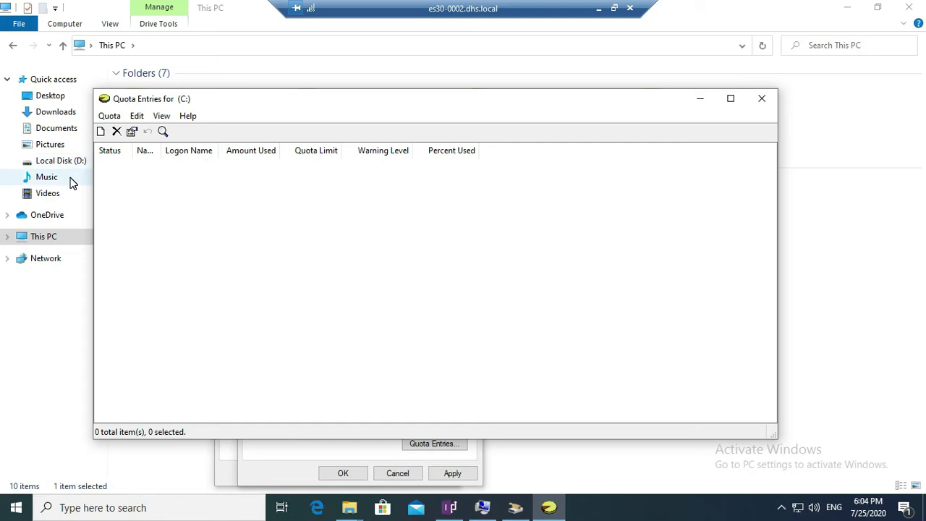
click(761, 105)
click(762, 100)
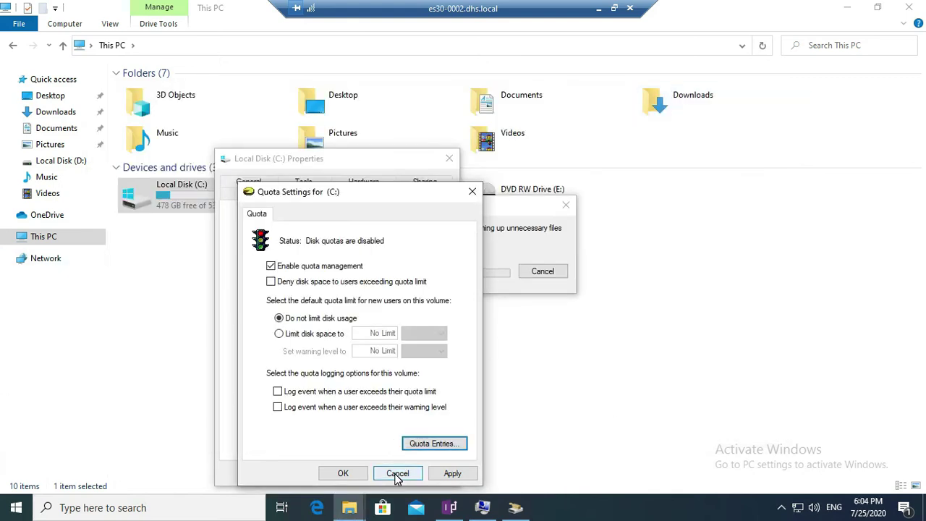
Step: Cancel the quota settings, try enabling Share this folder for Local Disk (C:), and cancel and close its properties
click(395, 474)
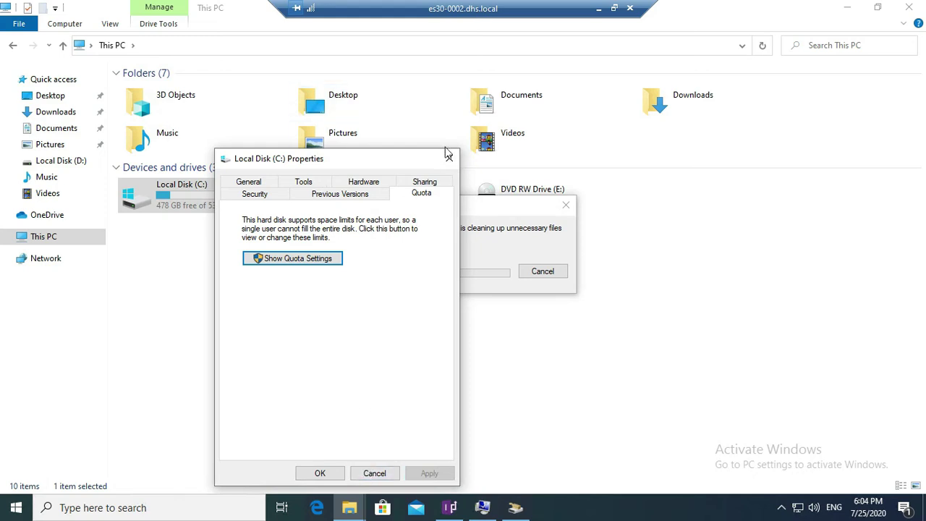
click(426, 183)
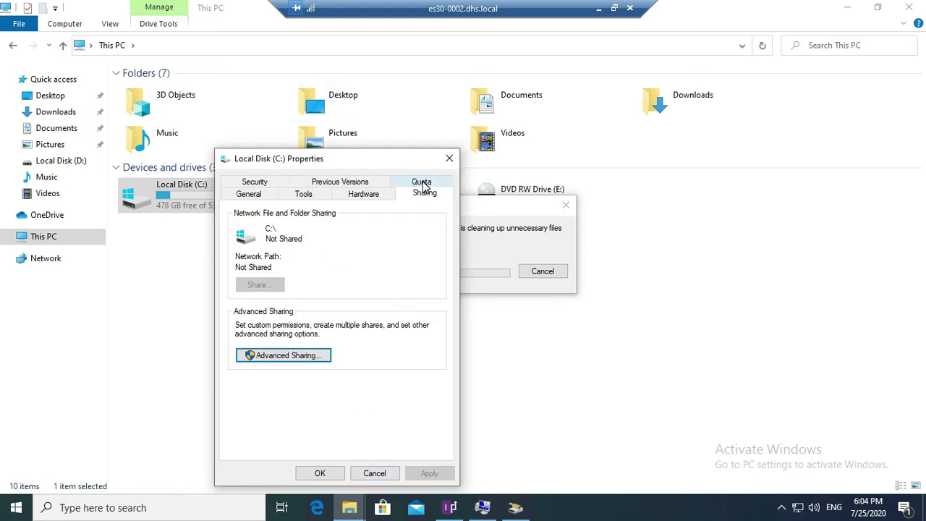
click(276, 356)
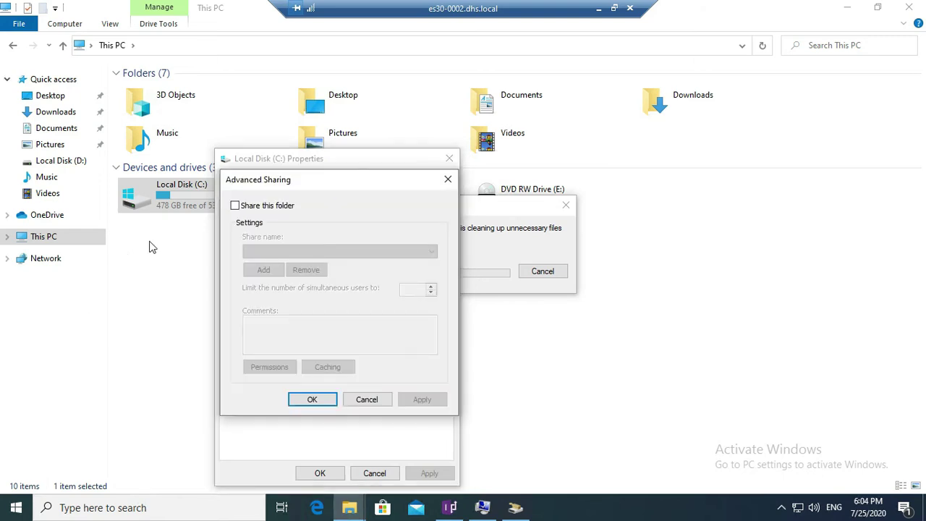
click(237, 207)
click(282, 325)
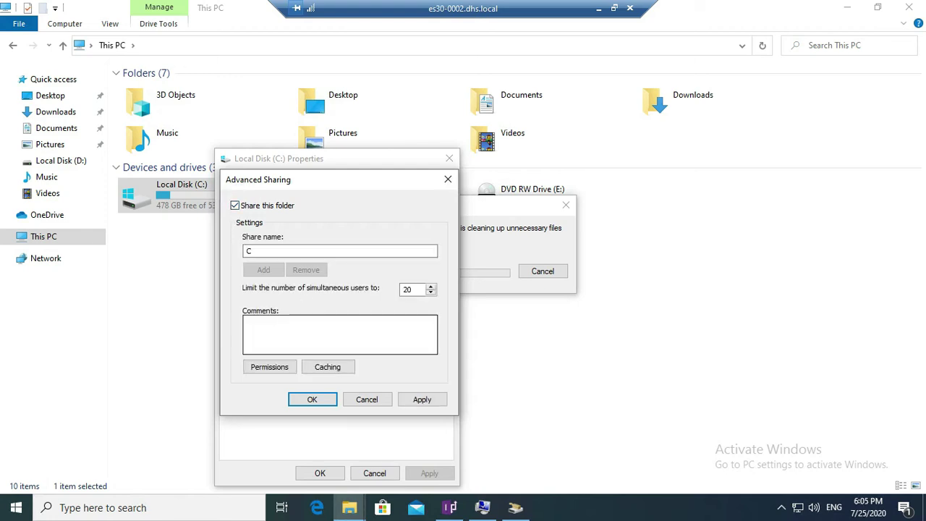
click(371, 401)
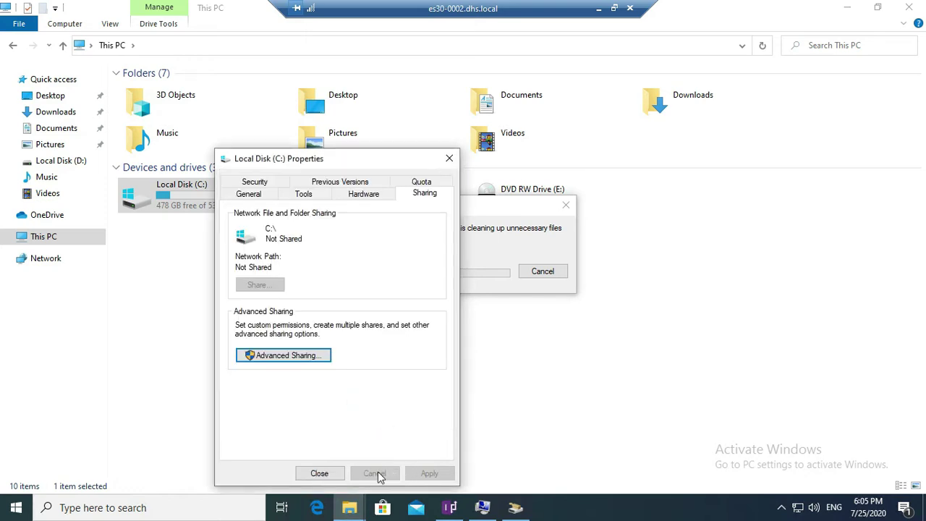
click(316, 477)
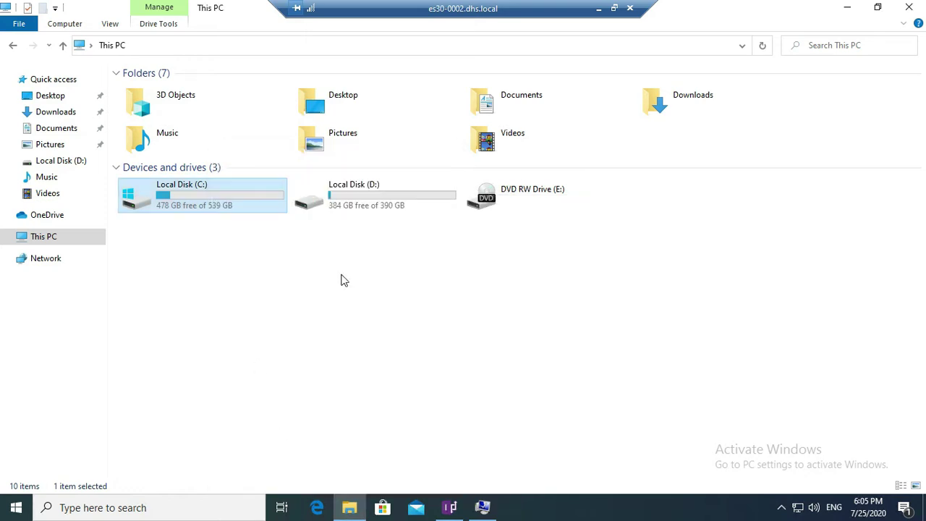
Step: Open the Users folder on Local Disk (C:) and look through the user profile folders
click(163, 202)
click(162, 202)
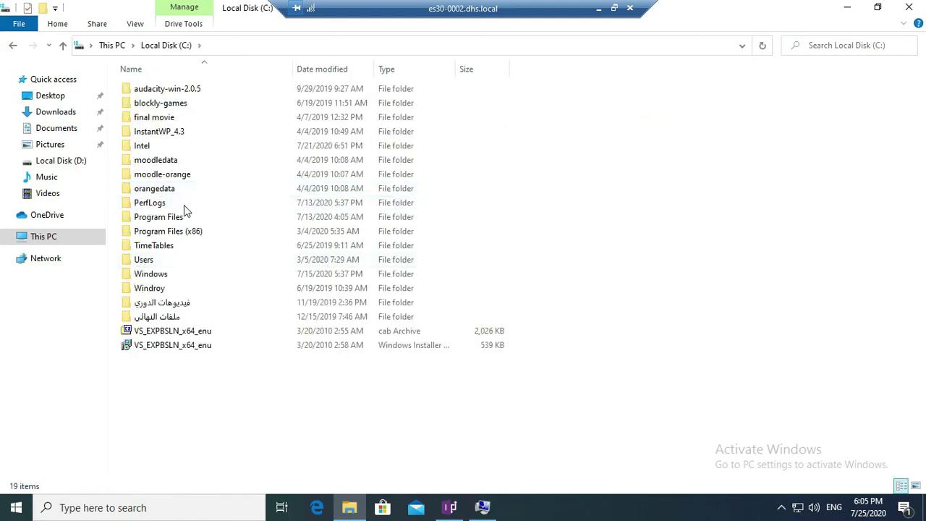
double_click(144, 259)
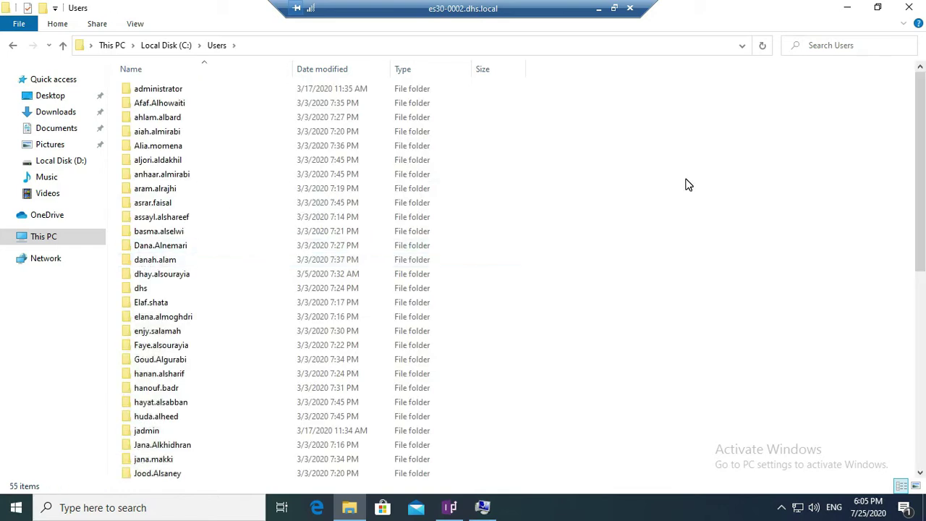
scroll(686, 184, down, 1)
scroll(688, 184, down, 2)
scroll(303, 278, down, 4)
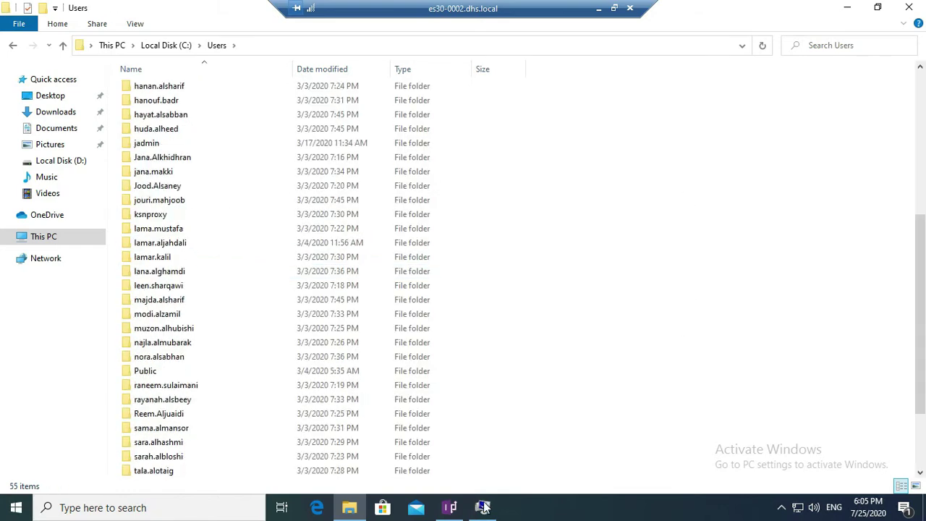
Step: Compare the stored profiles in the User Profiles dialog with the folders inside C:\Users
mouse_move(482, 504)
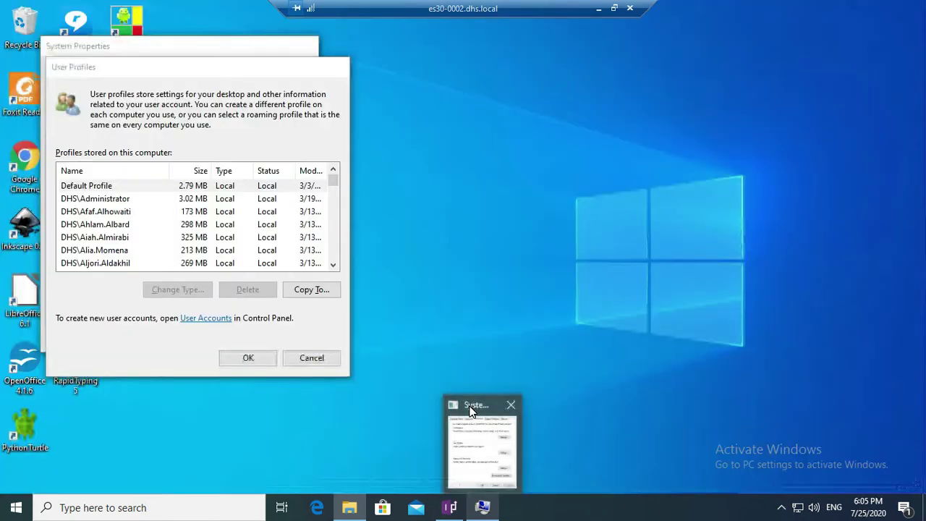
click(470, 411)
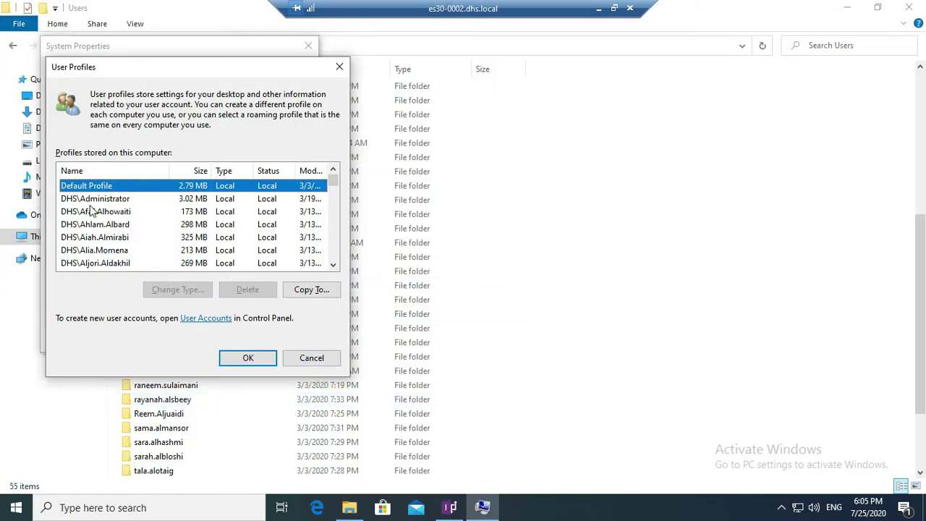
scroll(143, 261, down, 1)
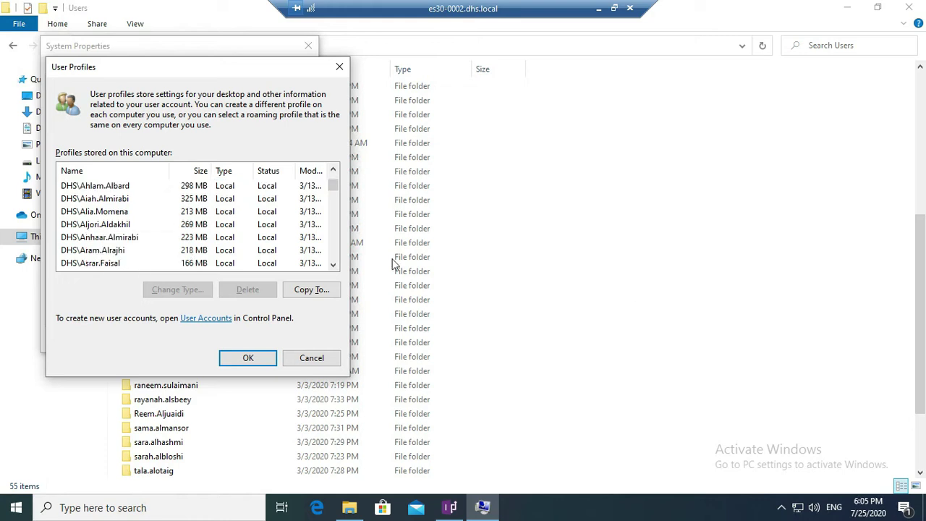
click(637, 284)
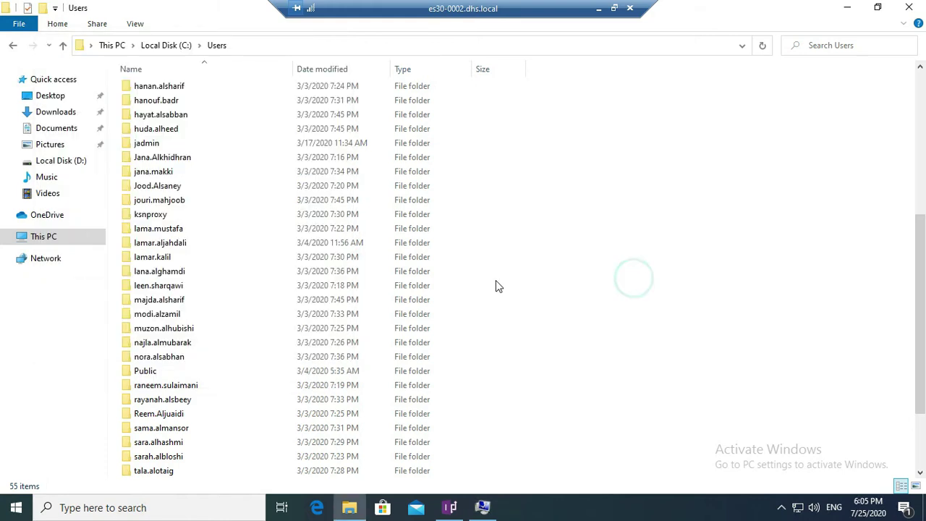
click(481, 506)
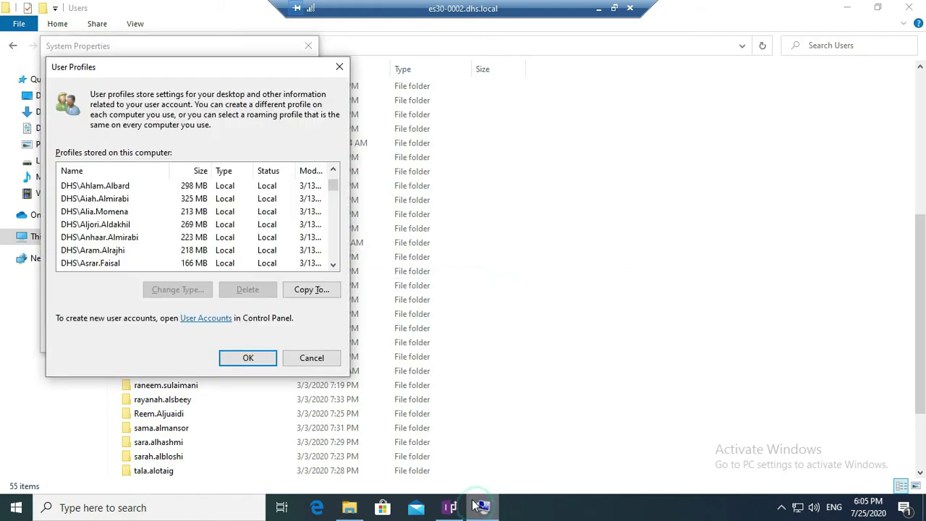
click(396, 288)
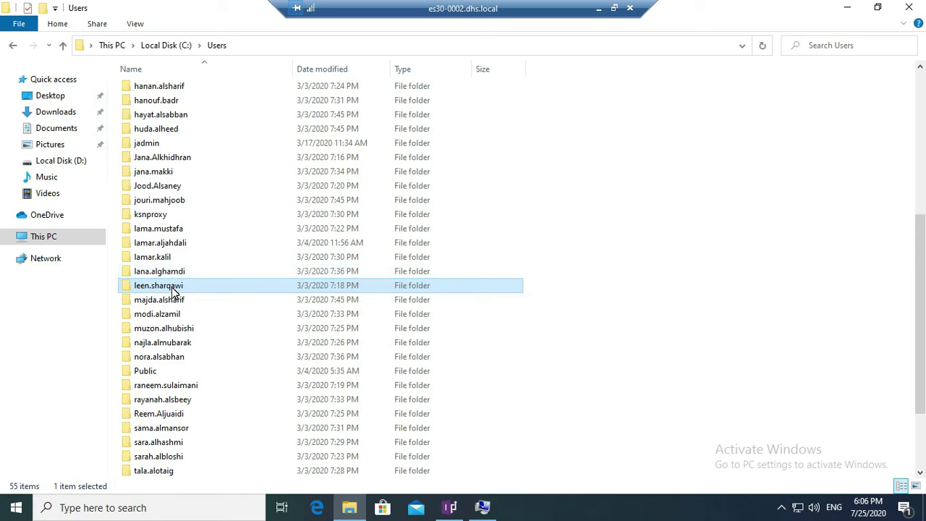
Step: Return to the User Profiles dialog and select stored profiles to examine their sizes and the available profile actions
click(482, 510)
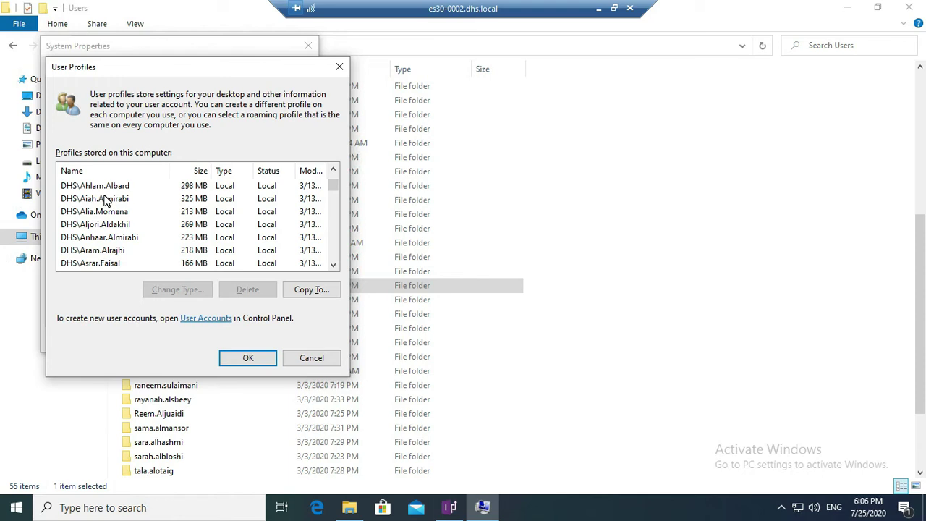
click(92, 225)
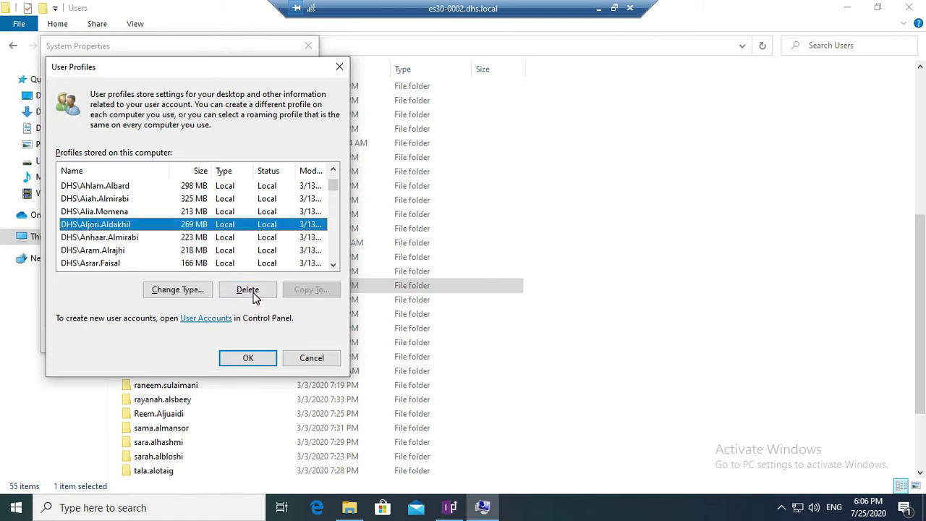
scroll(155, 239, down, 4)
click(188, 227)
scroll(174, 248, down, 2)
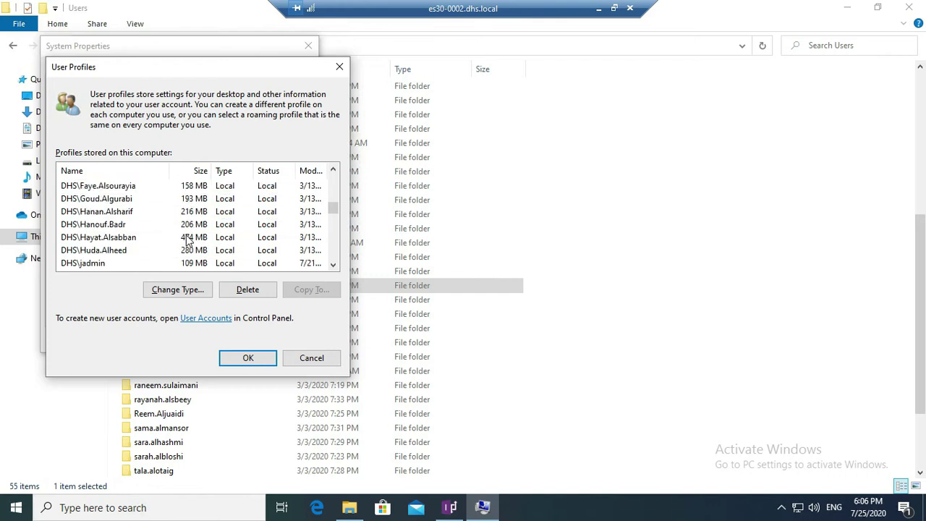
scroll(188, 243, down, 2)
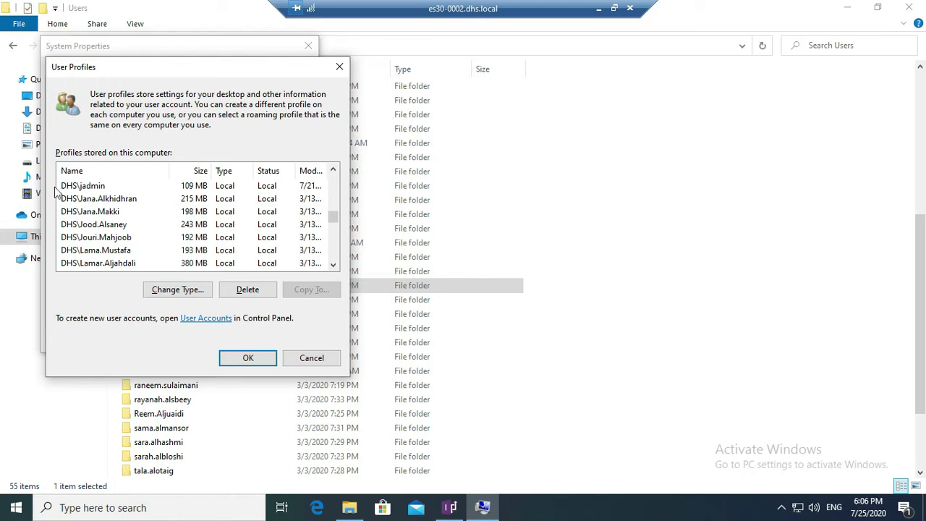
scroll(82, 198, up, 3)
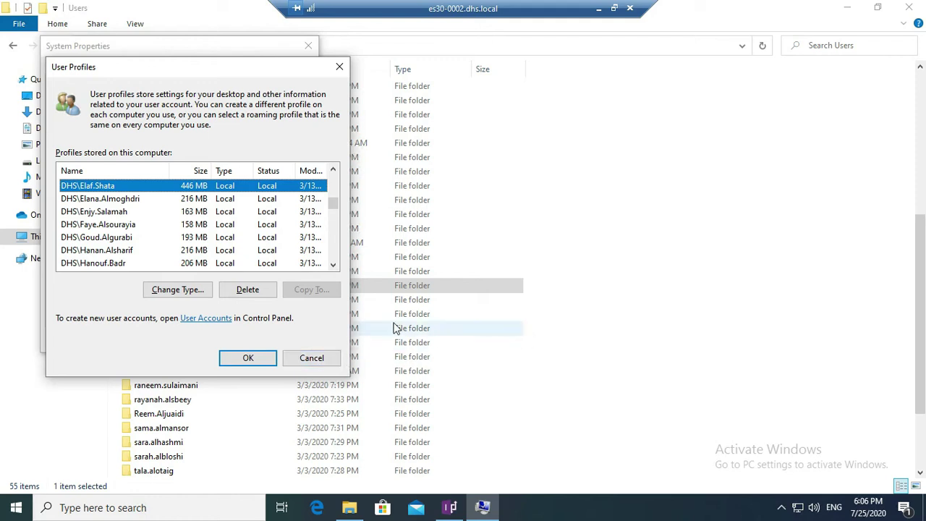
Step: Cancel the User Profiles and System Properties dialogs, and close the Users folder window
click(311, 358)
click(233, 340)
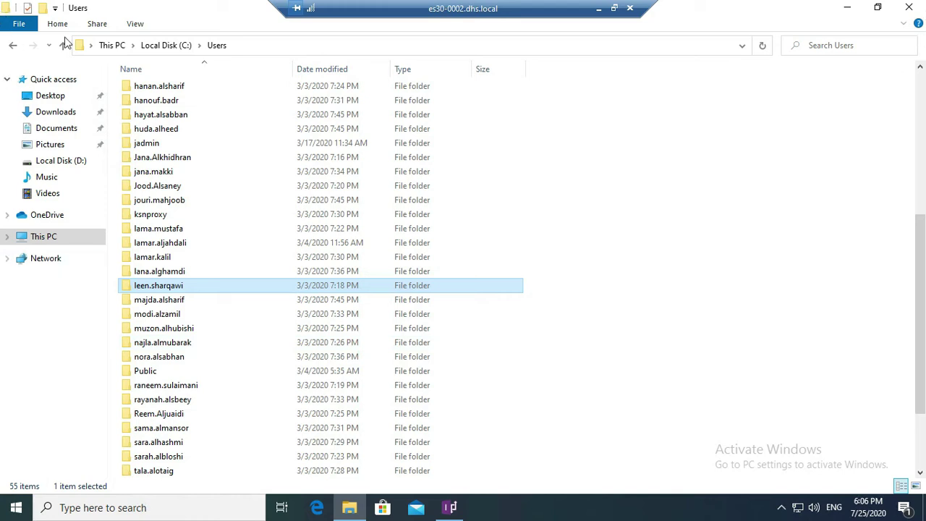
click(897, 10)
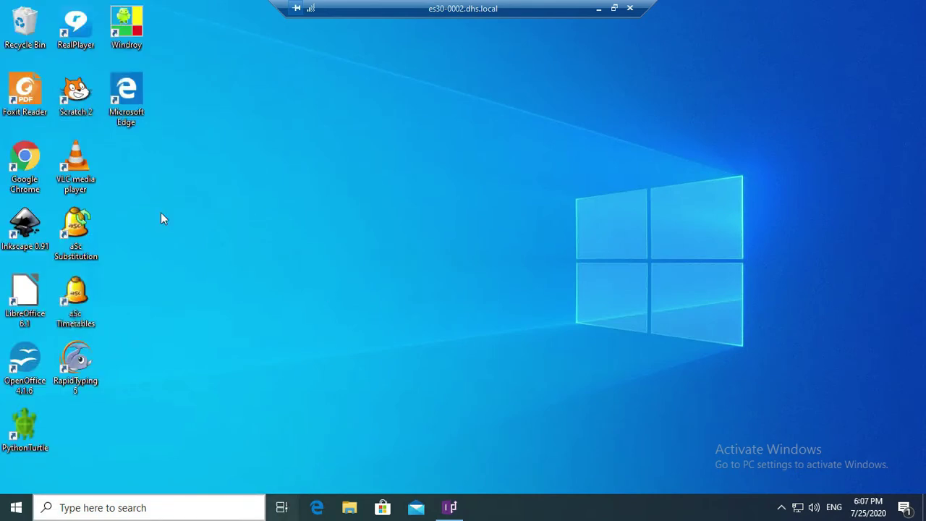
Step: Show the virtual desktops and activity timeline in Task View, and return to the desktop
key(super+Tab)
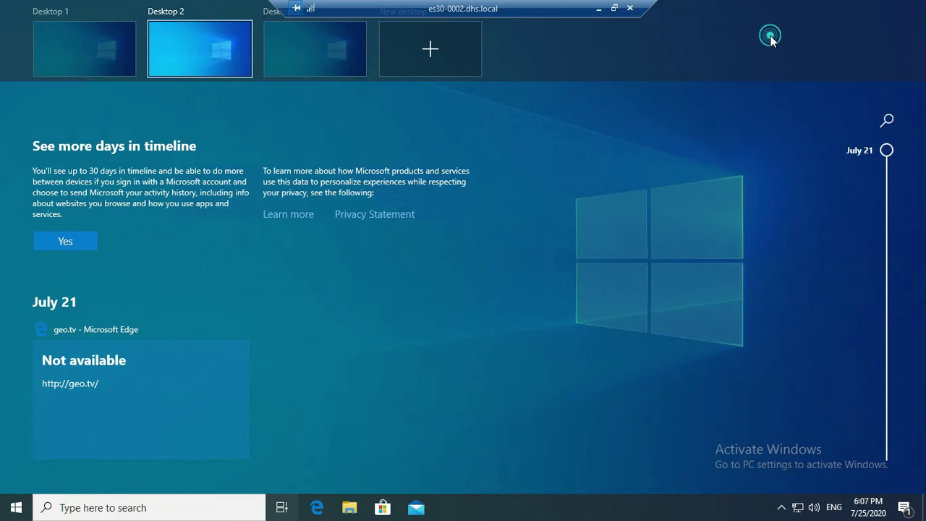
click(282, 507)
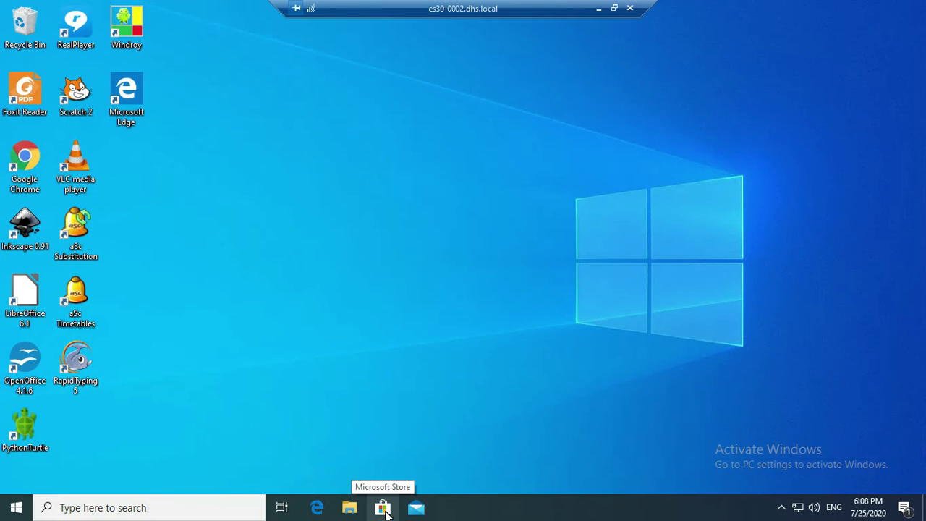
Step: Open Microsoft Store, refresh its page, and close the store window
click(386, 511)
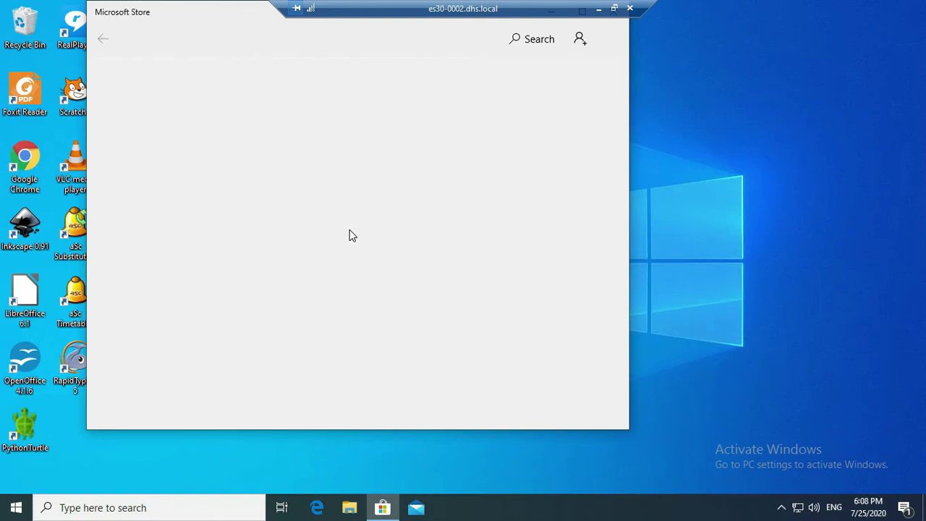
click(202, 19)
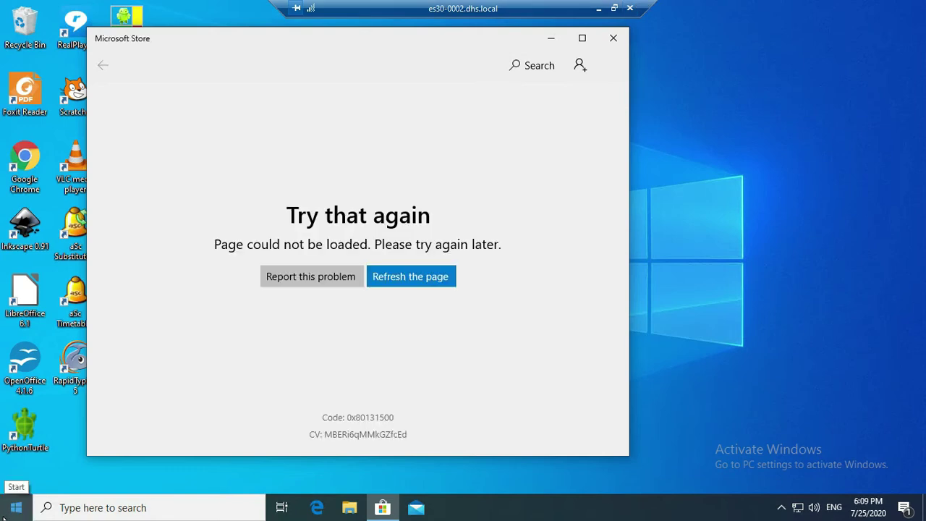
click(412, 283)
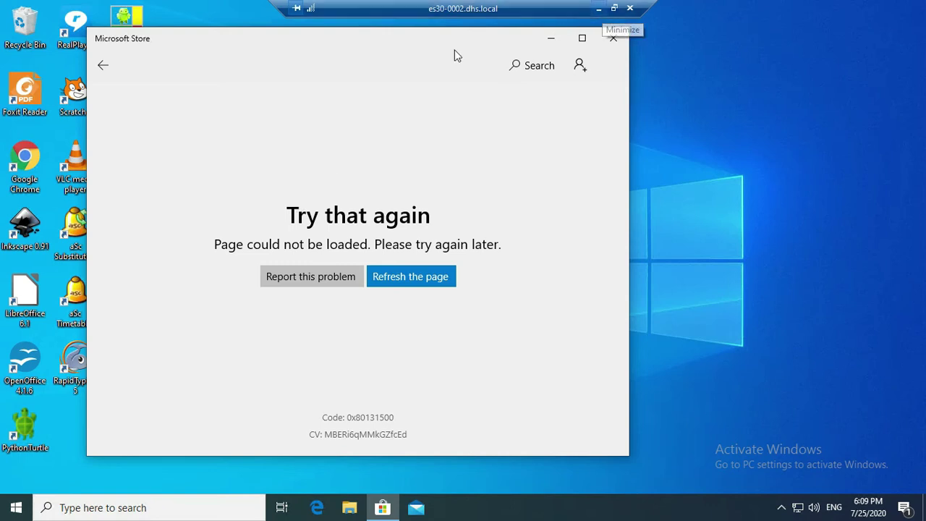
click(617, 41)
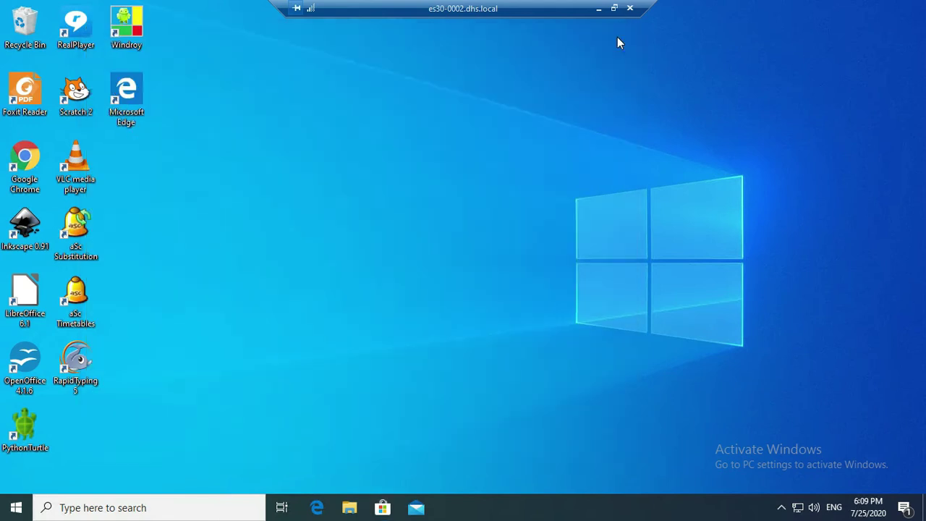
Step: Open the Accounts category in Windows Settings, review the Your info page, and show Access work or school
click(11, 510)
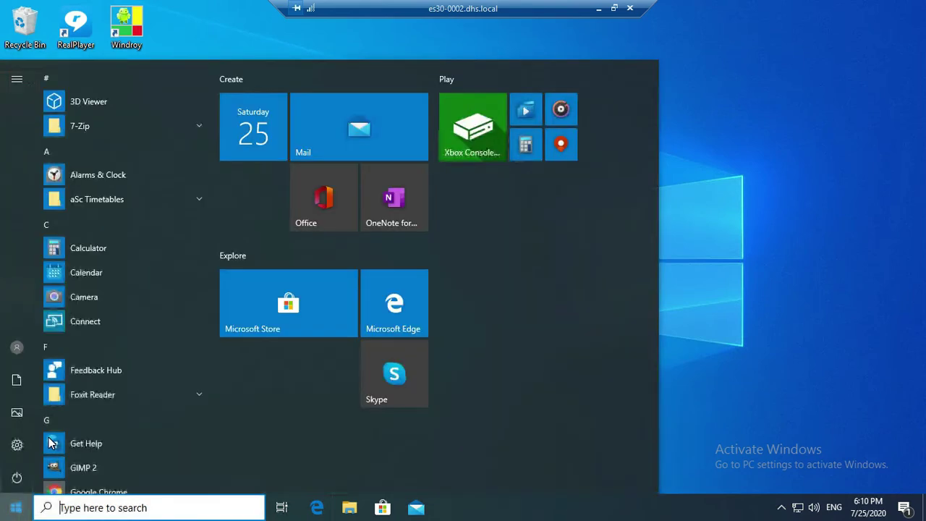
mouse_move(16, 445)
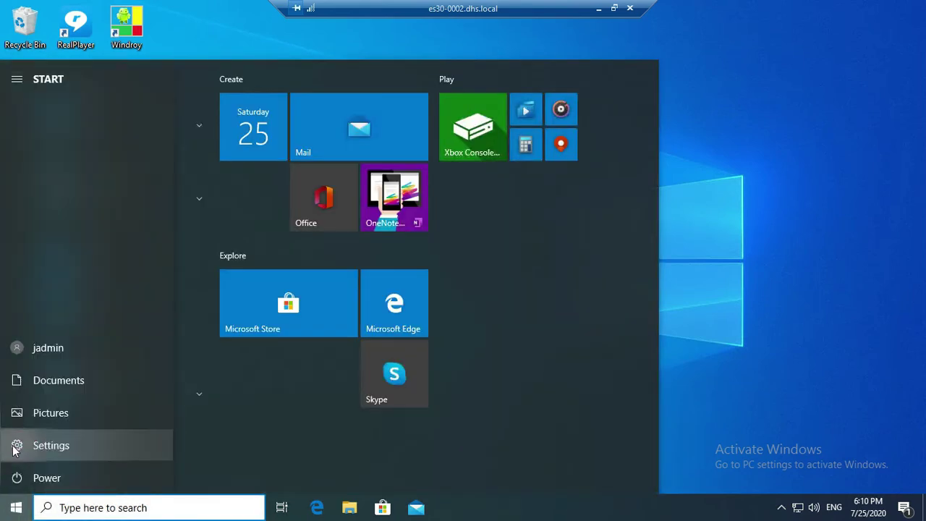
click(16, 447)
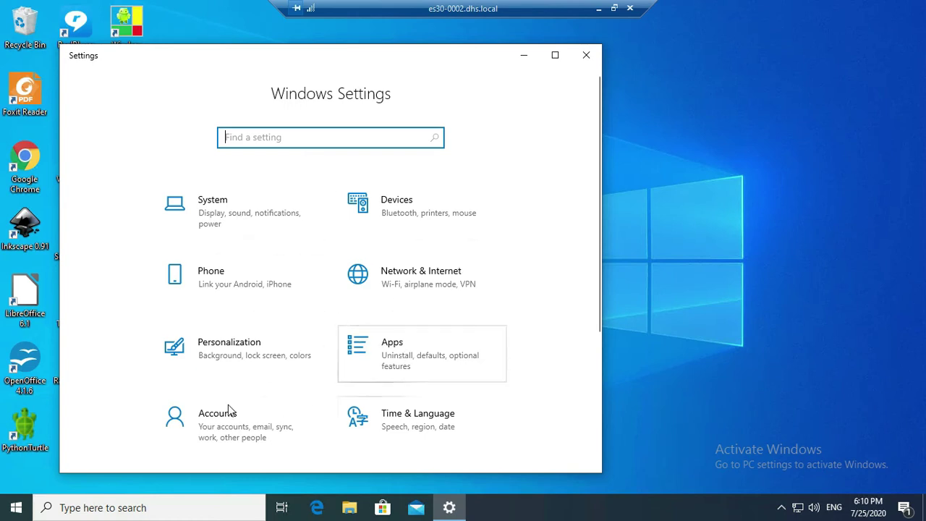
click(214, 422)
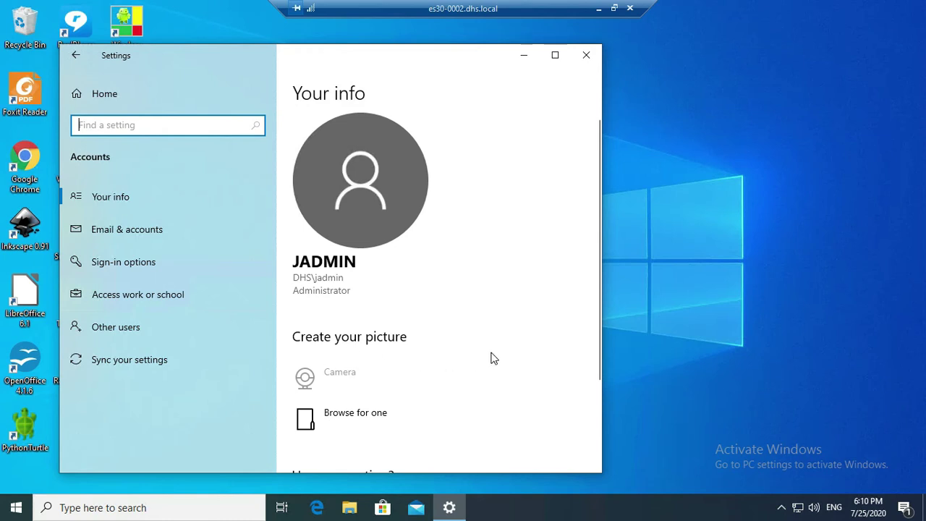
scroll(288, 390, down, 1)
scroll(311, 383, down, 1)
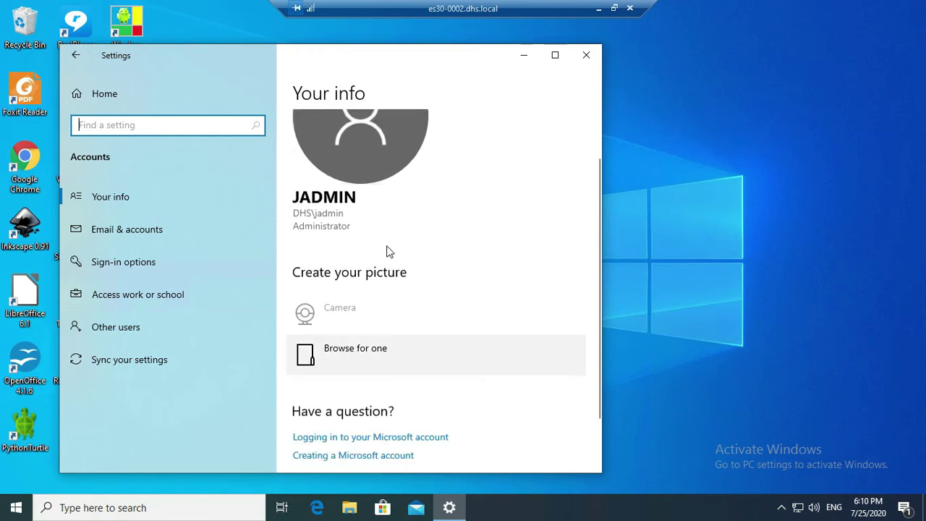
scroll(511, 430, down, 2)
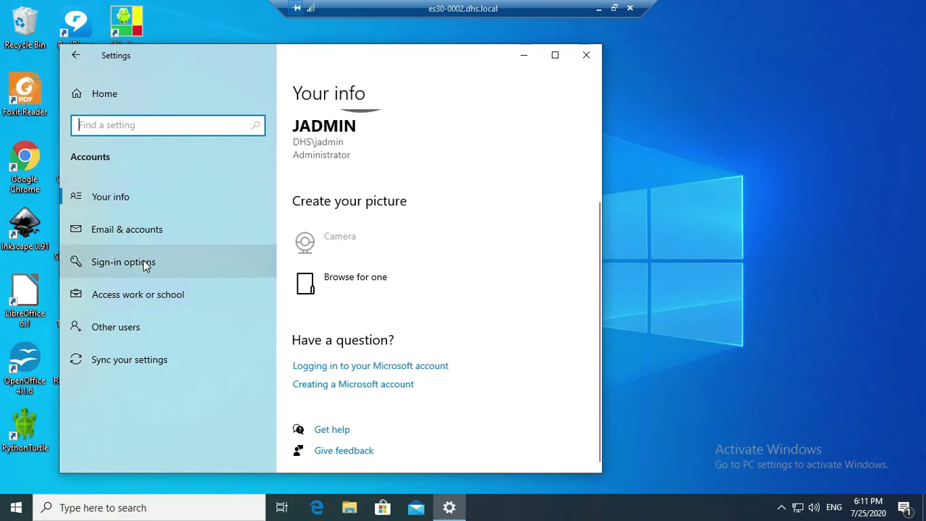
click(107, 294)
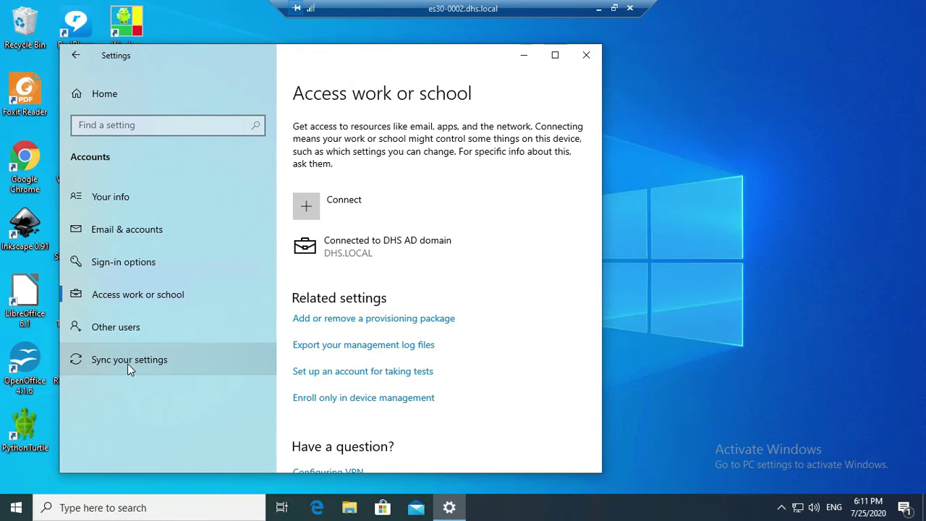
Step: Review the Sign-in options page down to its privacy and related settings, and close Windows Settings
click(122, 264)
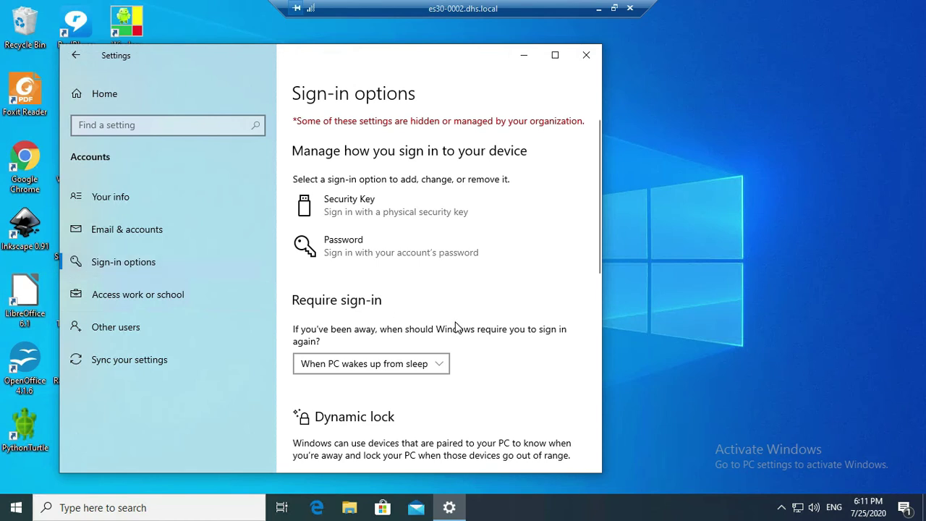
click(361, 259)
scroll(474, 313, down, 4)
scroll(482, 379, down, 3)
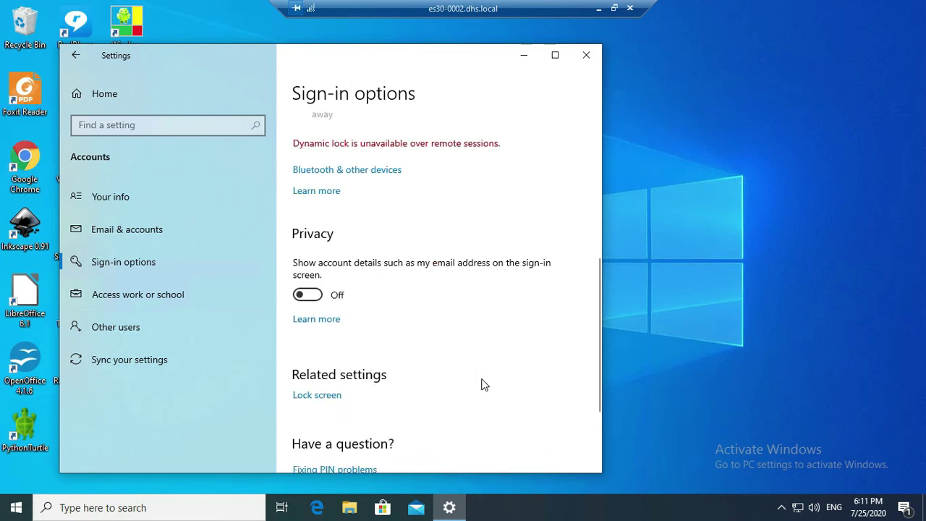
scroll(482, 384, up, 6)
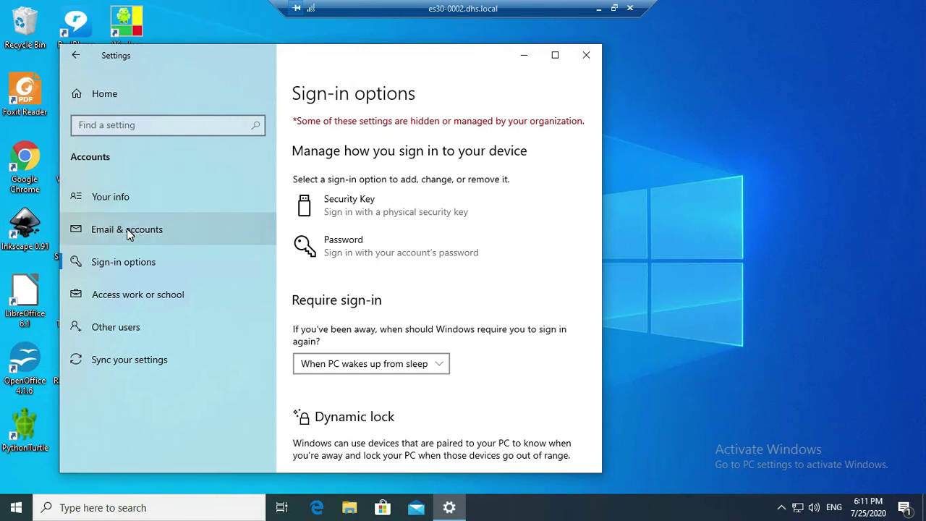
click(586, 58)
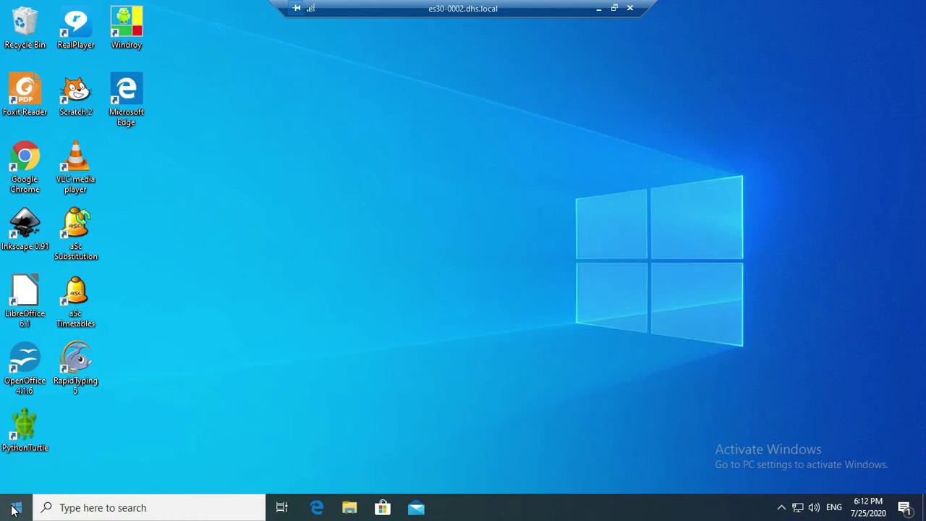
Step: Run changepk.exe and allow Windows Activation to make changes to the device
key(super+r)
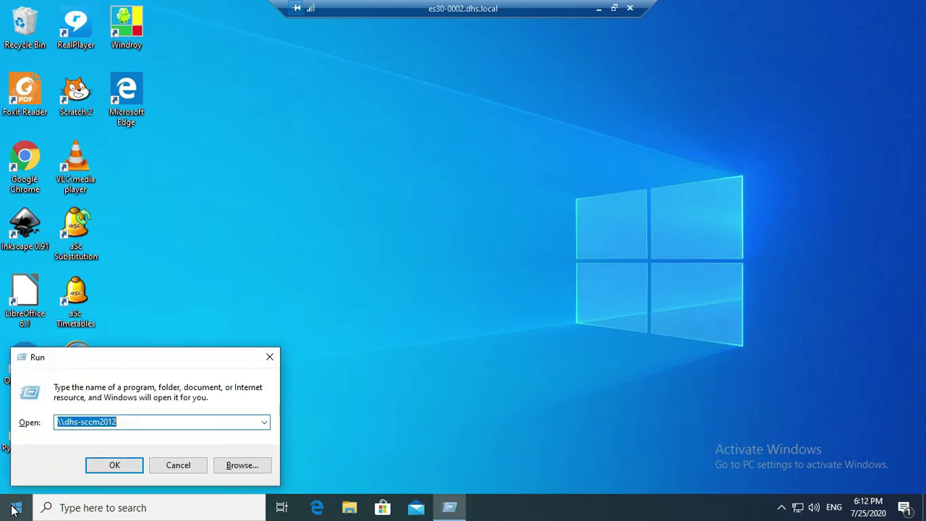
text(cha)
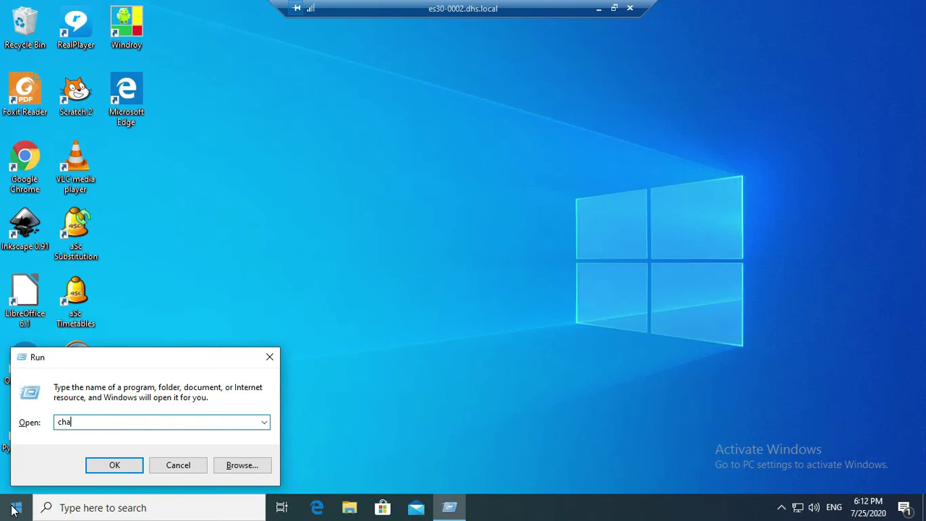
text(ngepk.exe)
key(Return)
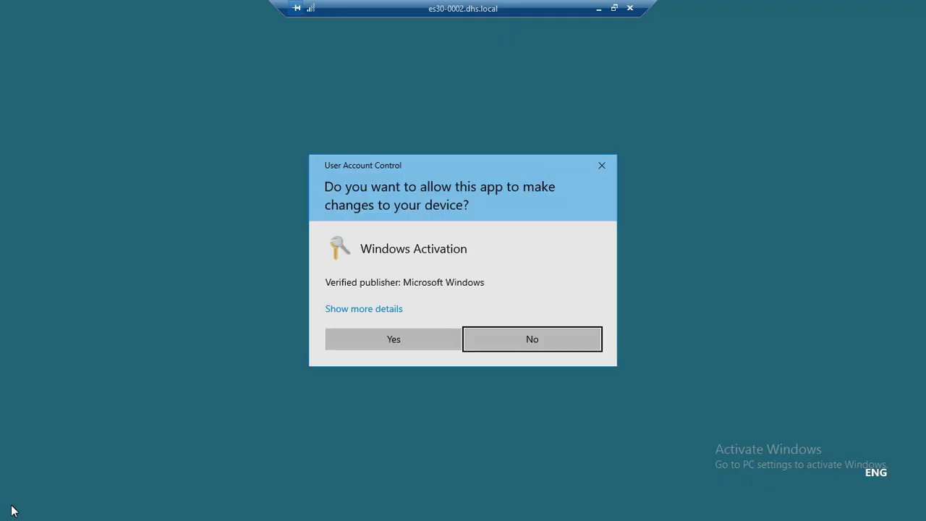
click(409, 338)
click(377, 337)
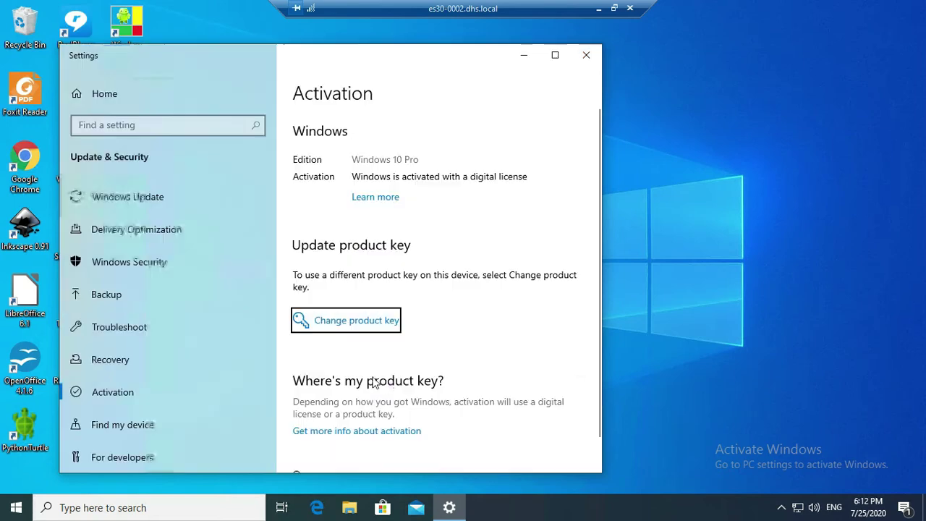
Step: Show the product key entry dialog from the Activation page, cancel it, and close Windows Settings
click(346, 323)
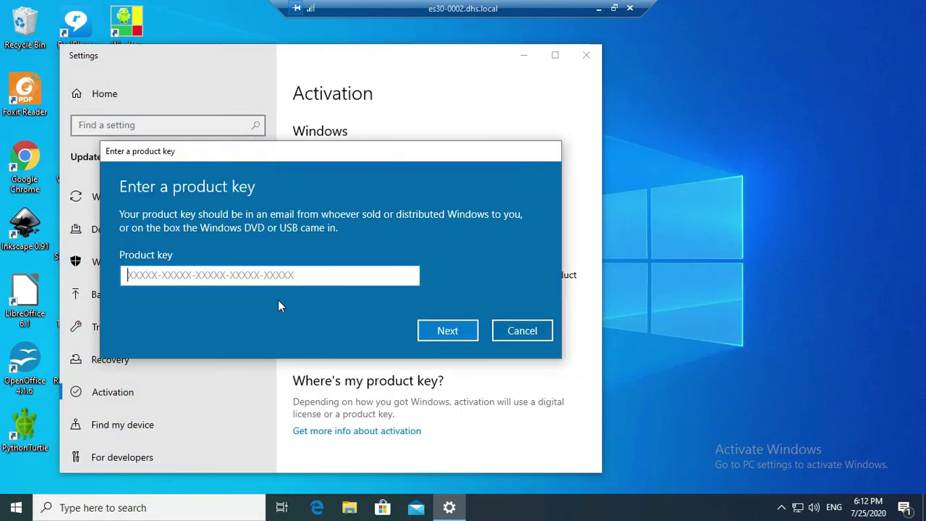
click(525, 331)
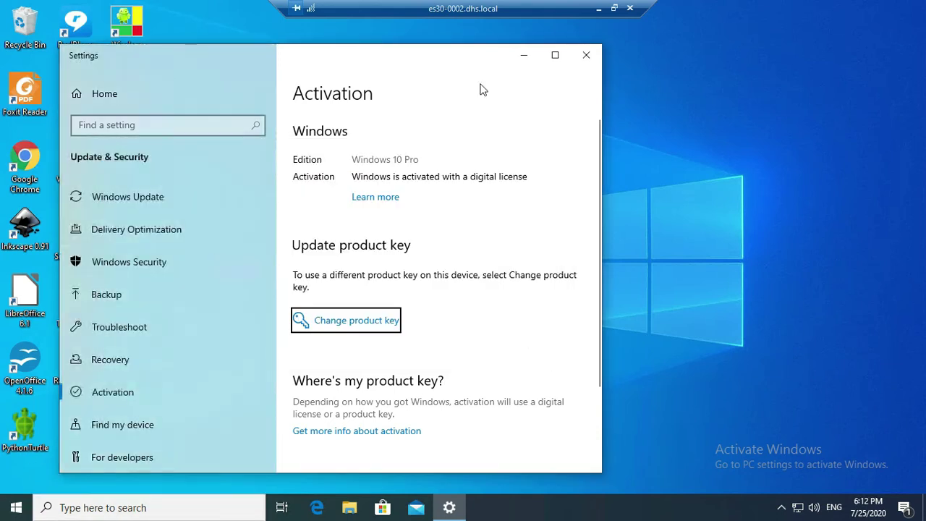
click(587, 57)
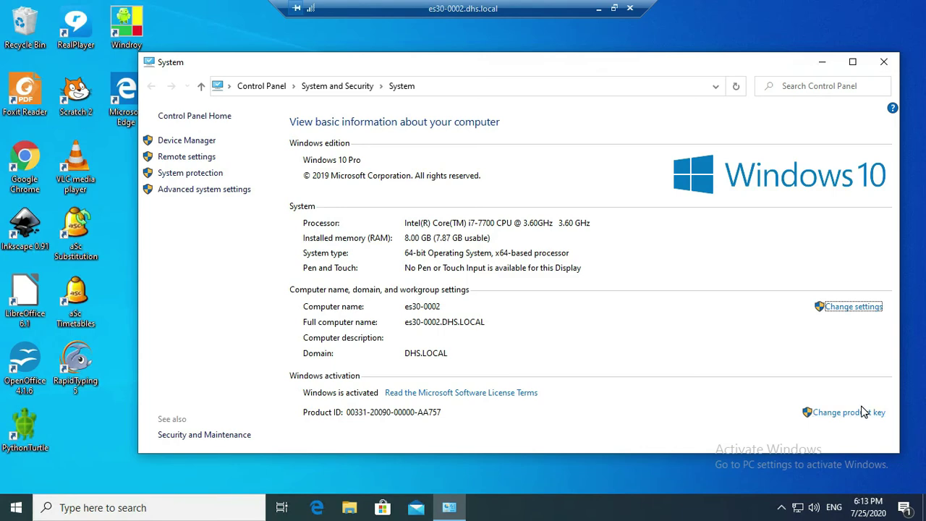
Step: Start a product key change from the System window, dismiss the permission prompt, and close the window
click(856, 417)
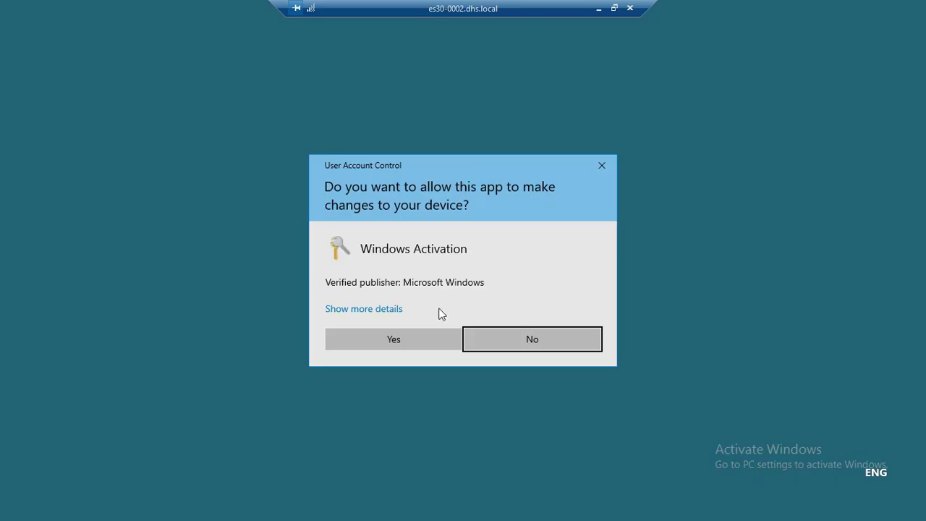
click(602, 167)
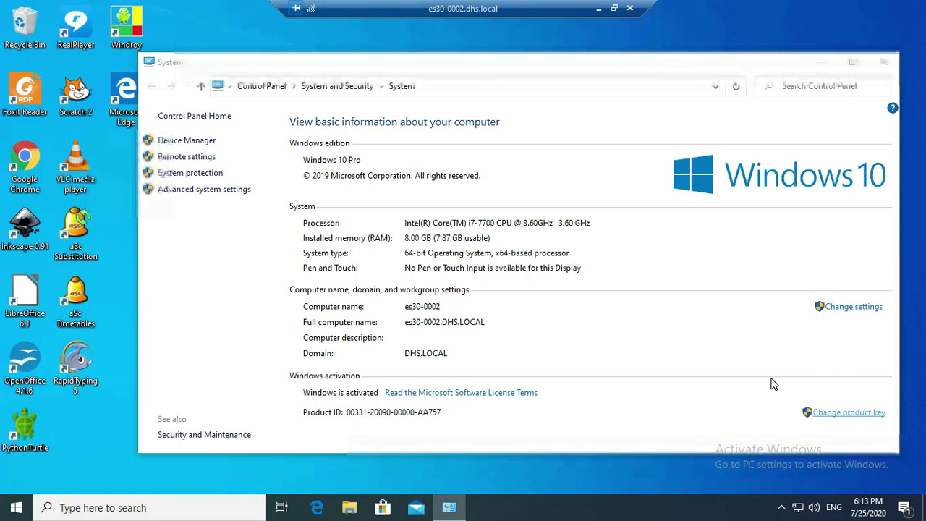
click(883, 62)
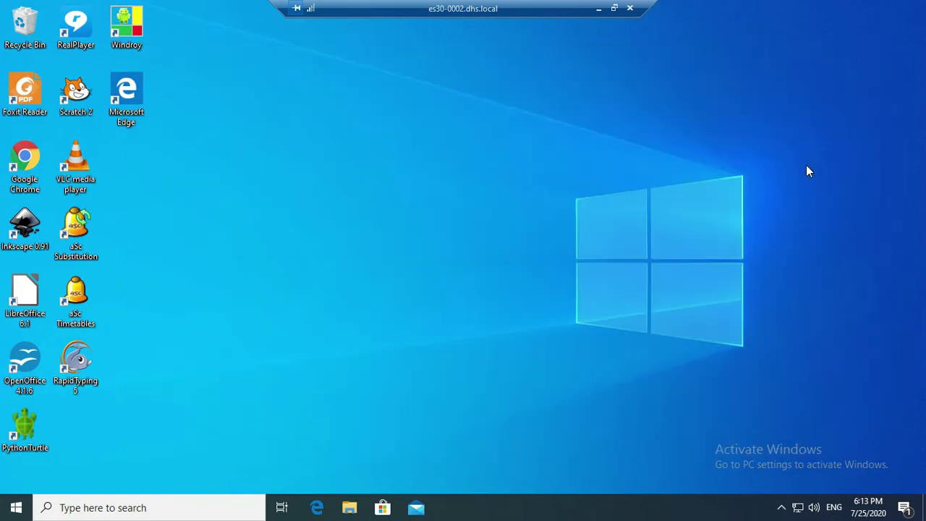
Step: Show the changepk.exe entry in the Run dialog and cancel it, then launch slui 3 from Windows search and decline the permission prompt
key(super+r)
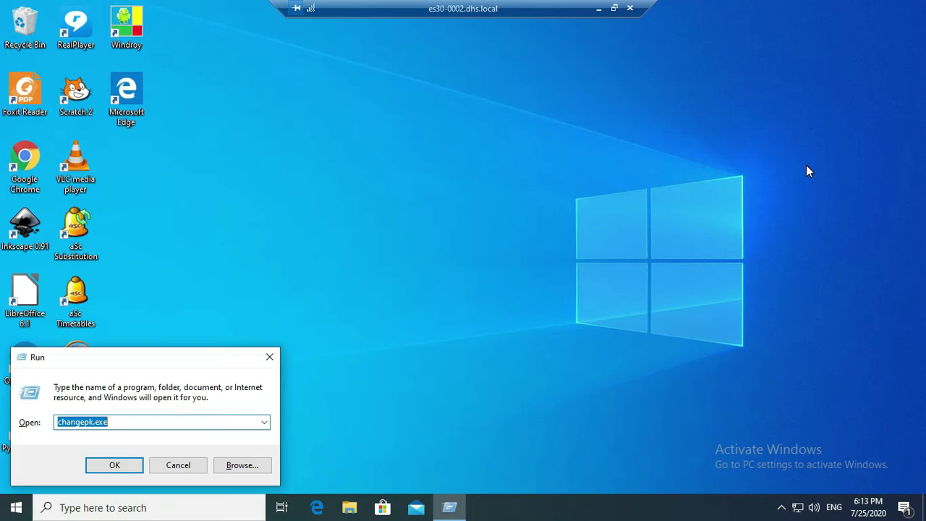
click(178, 469)
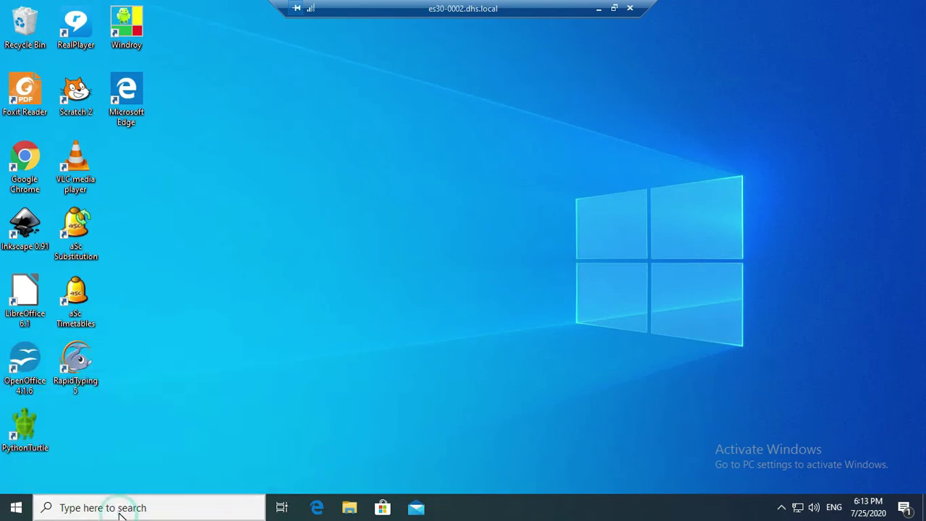
click(120, 507)
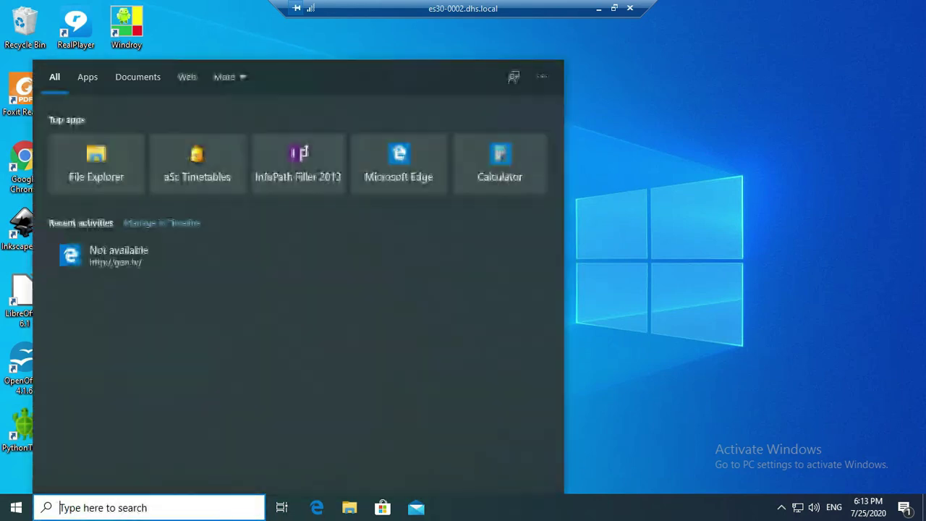
text(slui)
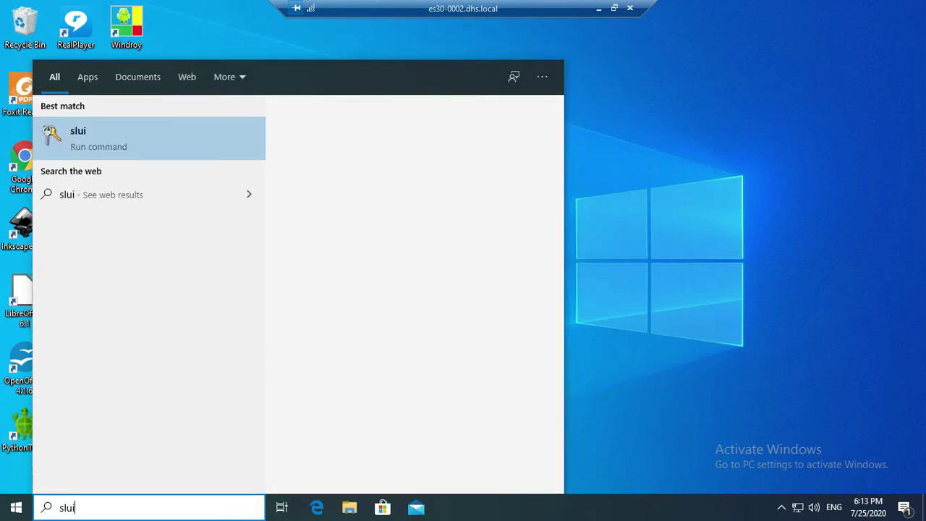
text( 3)
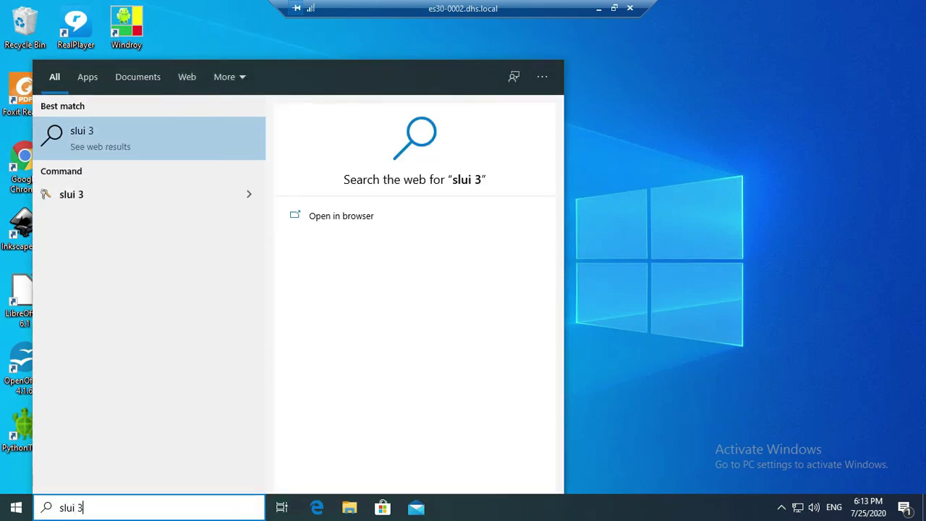
click(81, 197)
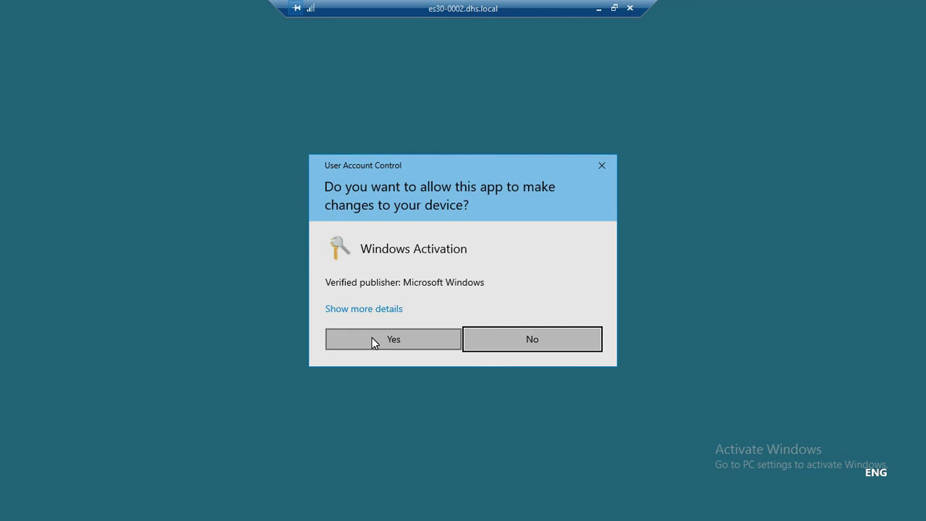
click(543, 338)
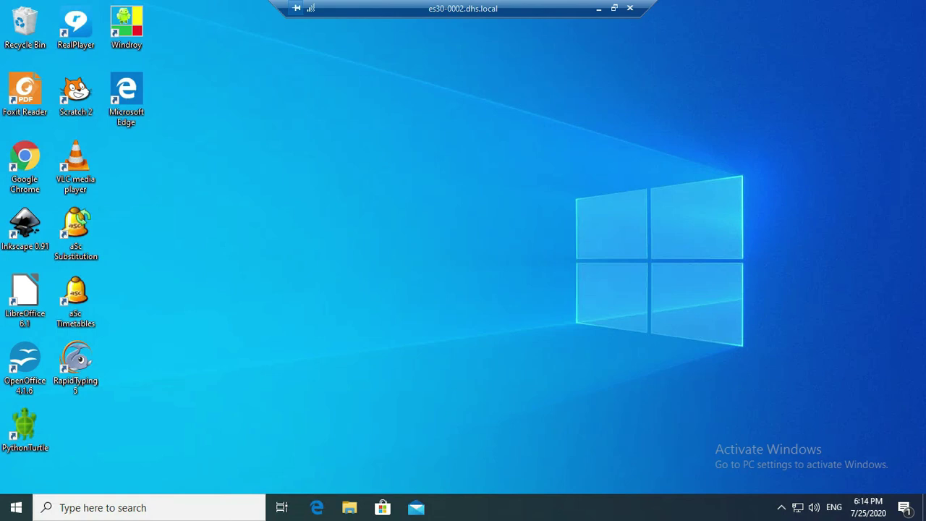
Step: Open the Remote Shutdown dialog with the command shutdown /i and add the computer es30-0003
key(super+r)
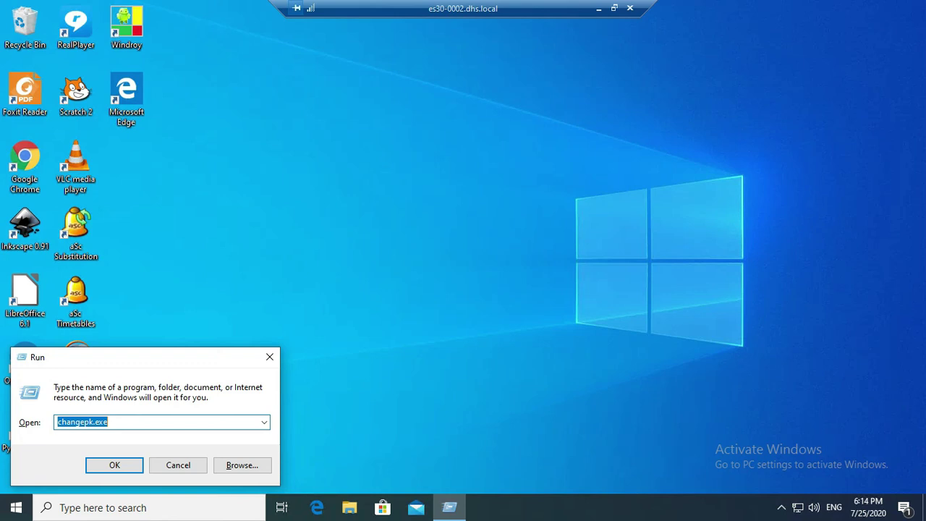
text(s)
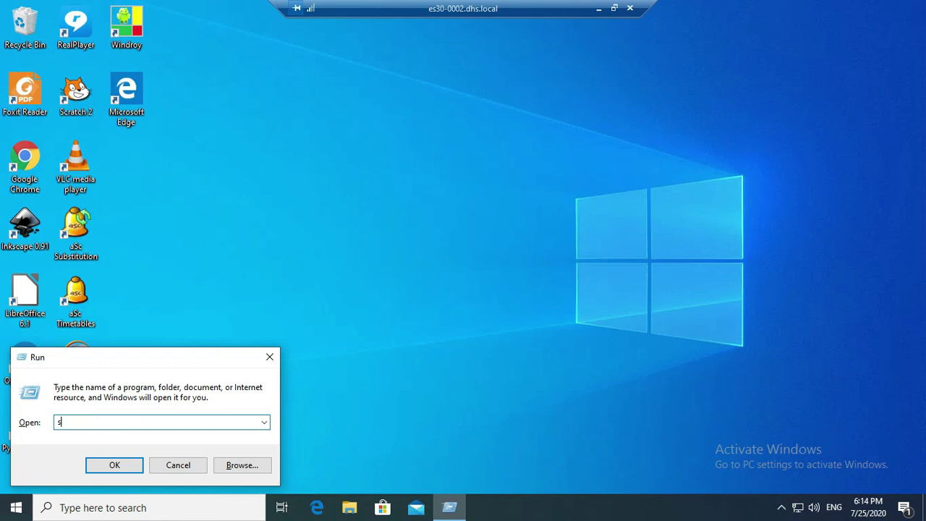
text(hutdown /i)
key(Return)
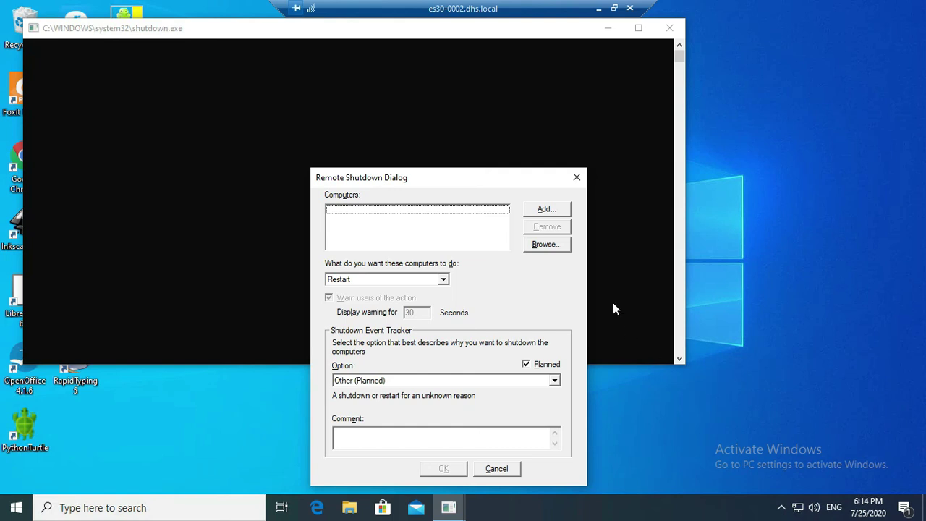
click(548, 210)
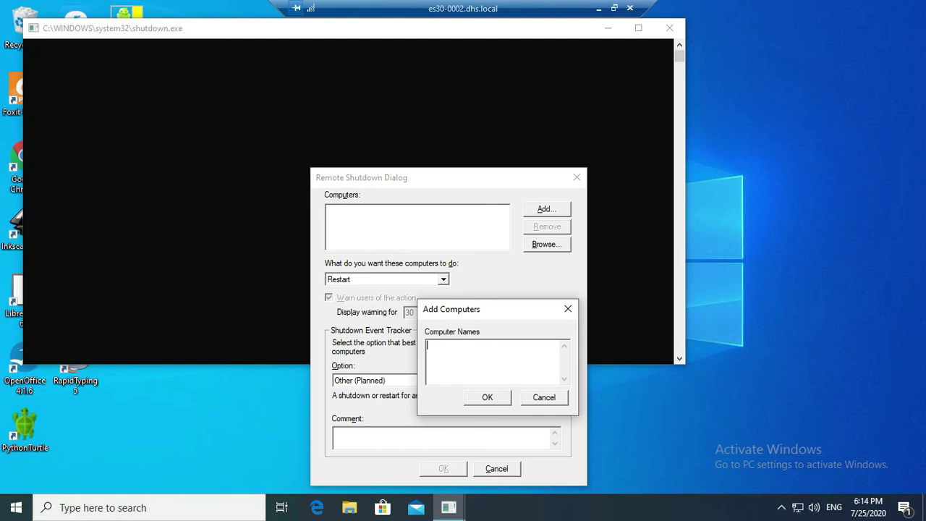
text(es30-0003)
click(489, 399)
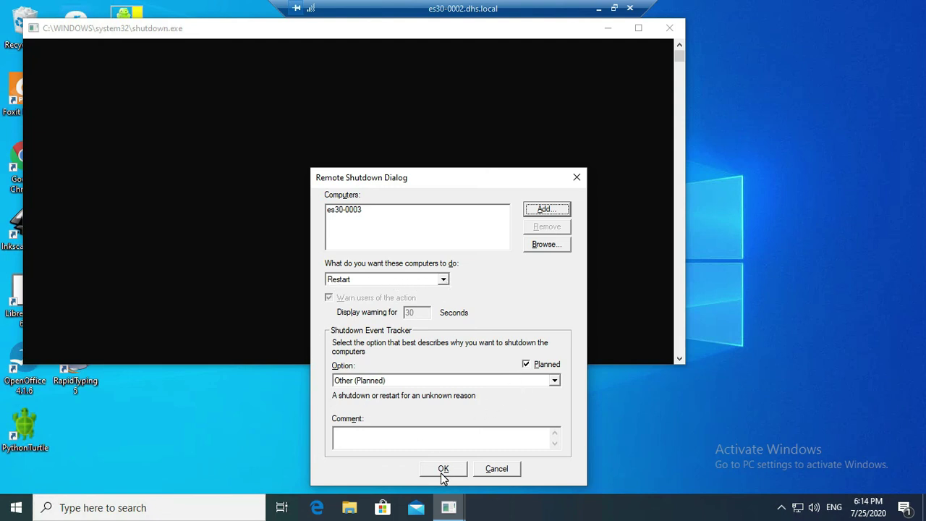
Step: Choose Restart as the action for es30-0003, enter the comment "why", and submit the remote restart
click(442, 280)
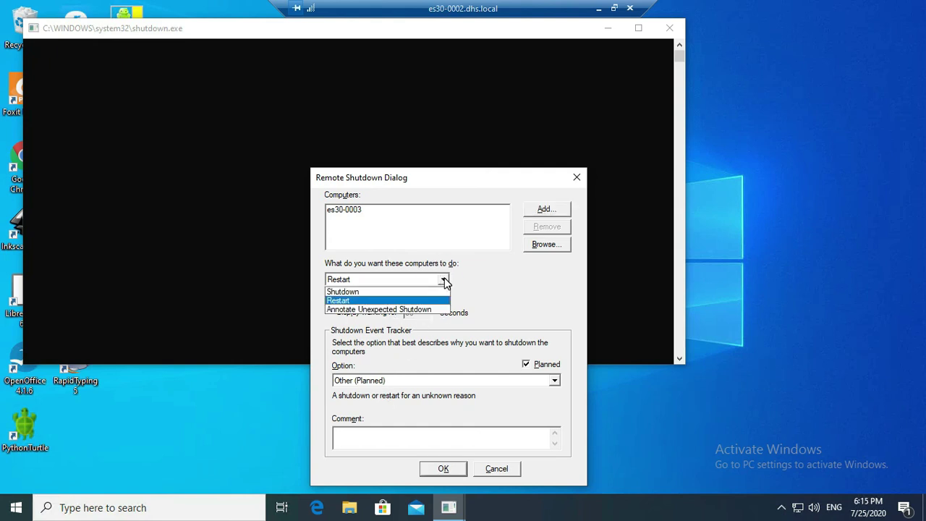
click(405, 301)
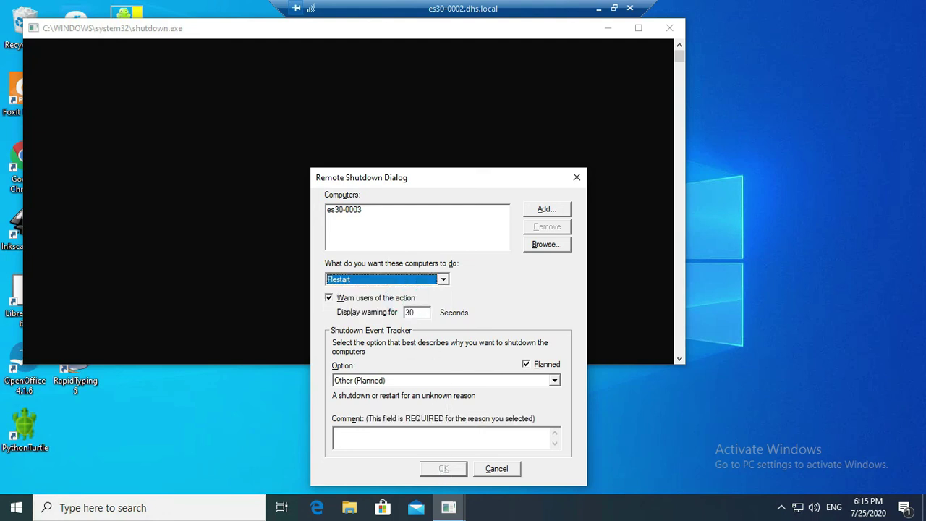
click(422, 220)
click(350, 211)
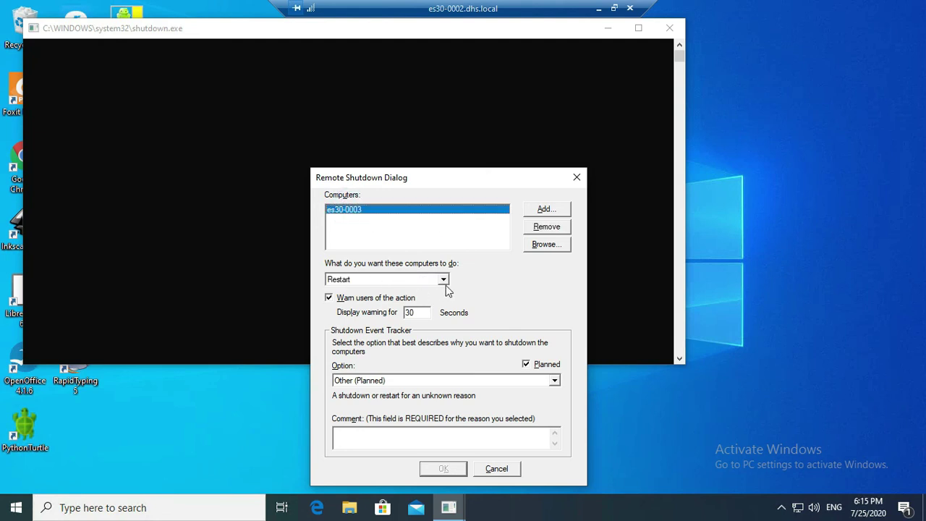
click(388, 436)
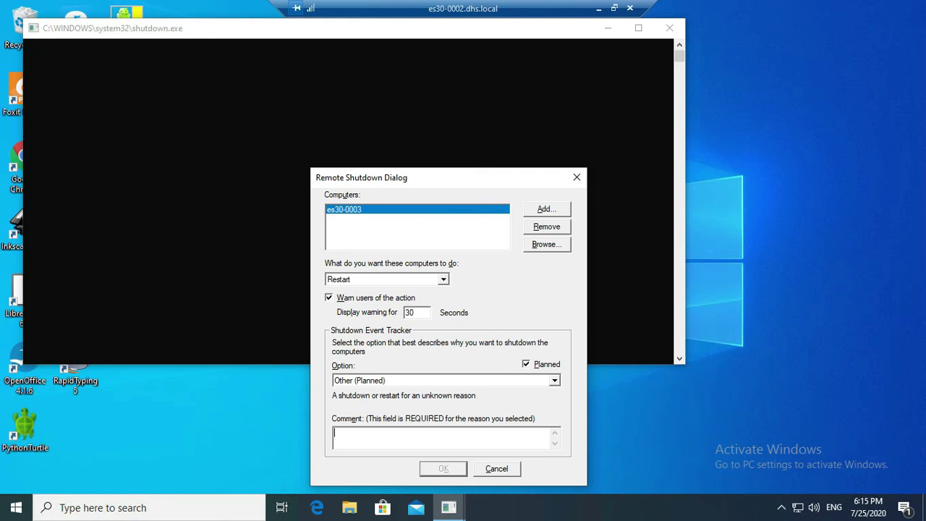
text(why)
click(444, 469)
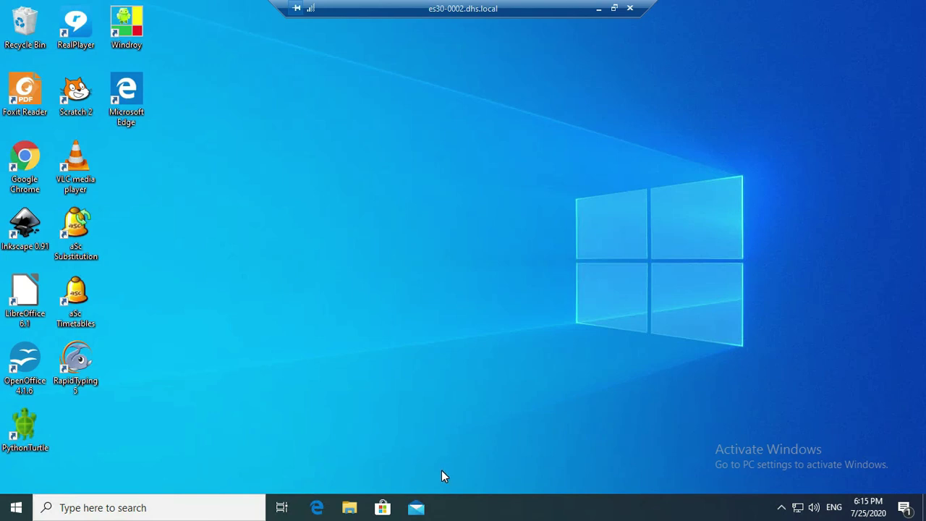
Step: Open a Command Prompt and ping the restarting computer continuously with ping es30-0003 -t
key(super+r)
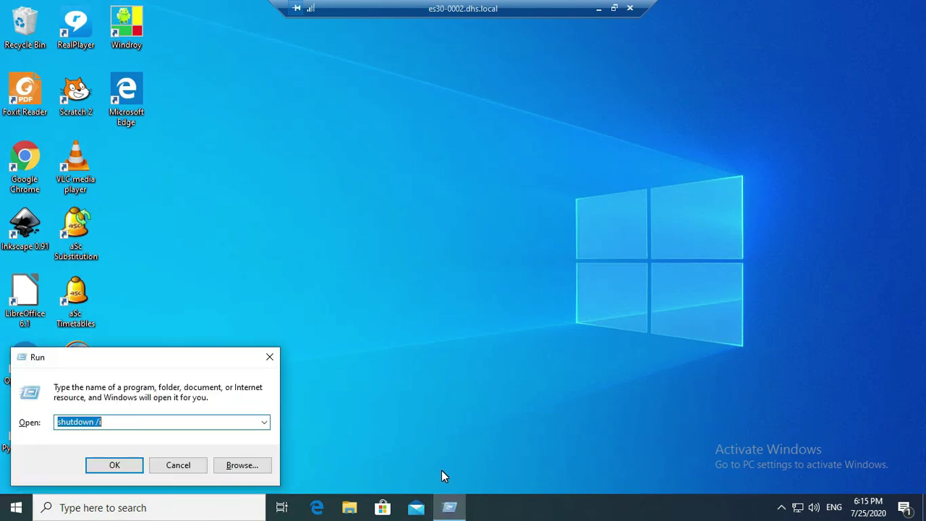
text(cmd)
key(Return)
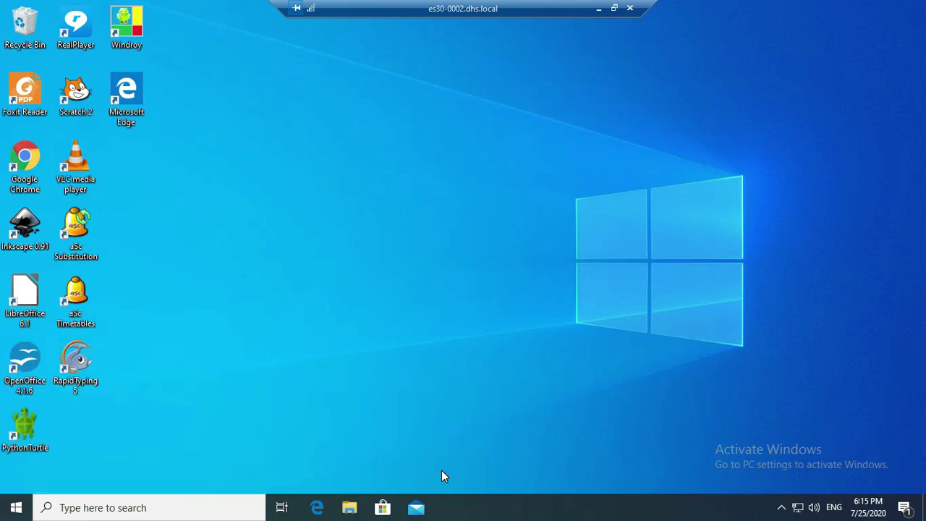
text(pin)
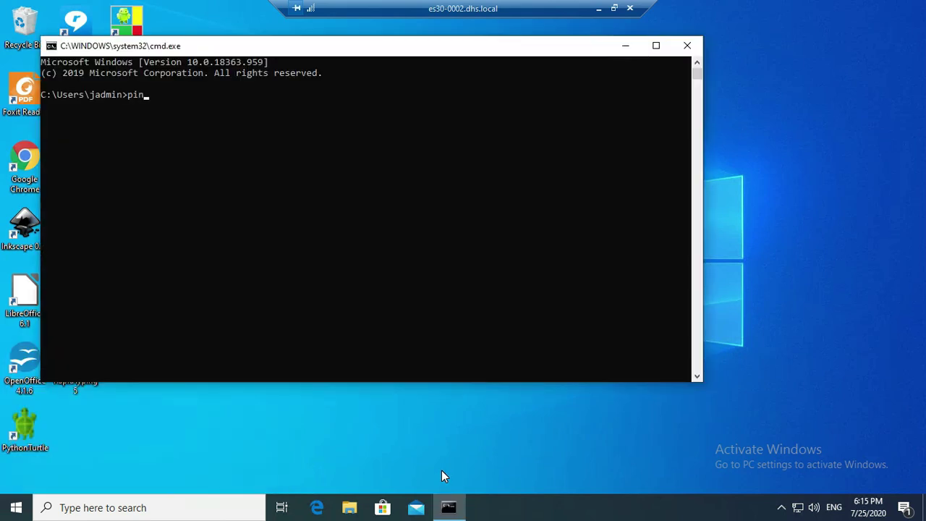
text(g es30-0003 -t)
key(Return)
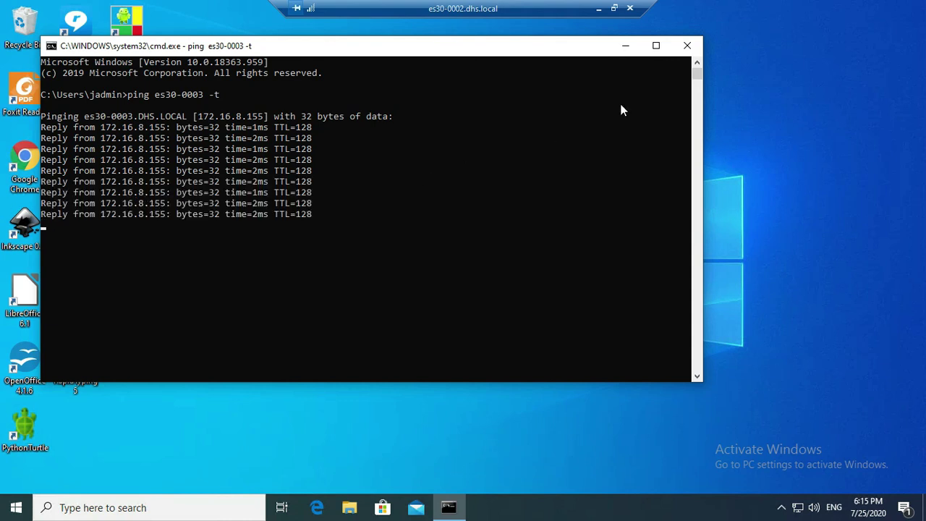
click(627, 47)
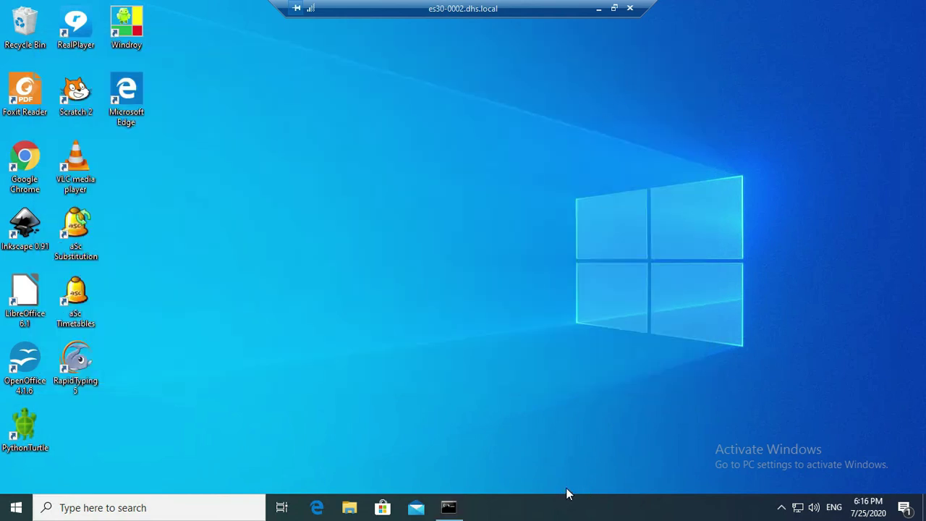
key(super+r)
text(shut)
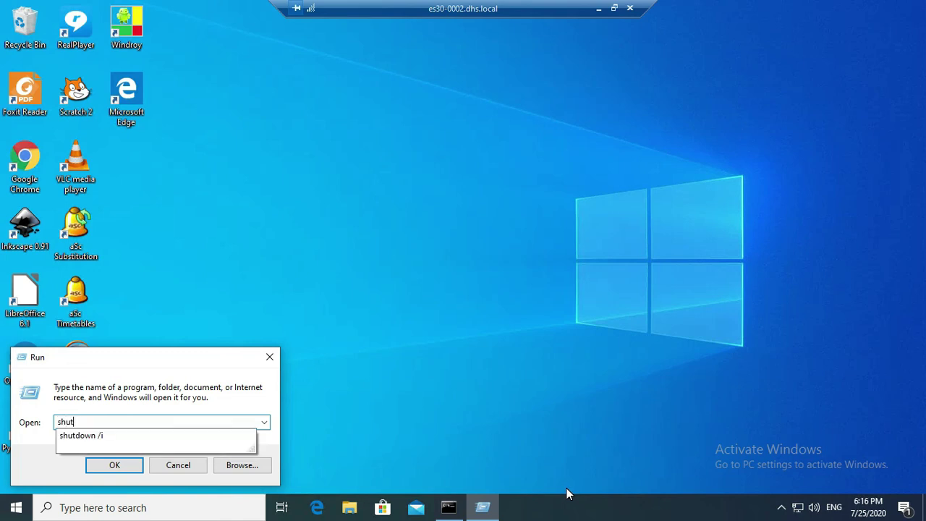
text(w)
key(BackSpace)
text(dwon)
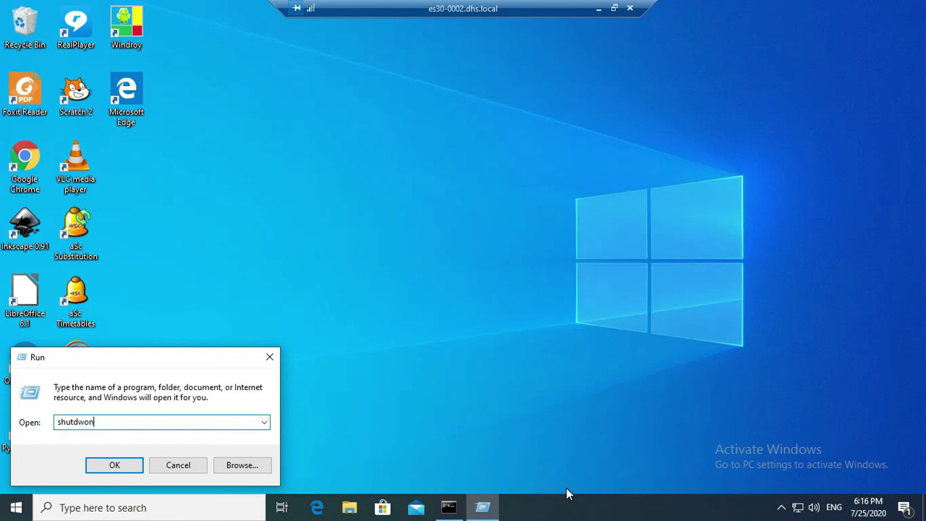
text( /f)
click(241, 465)
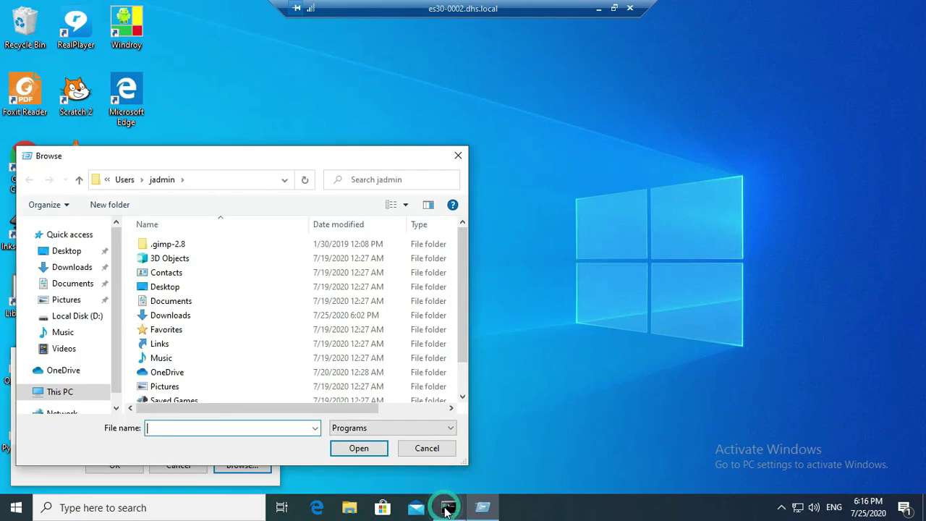
Step: Bring the running ping window back into view and dismiss the Browse and Run dialogs without executing anything
mouse_move(446, 511)
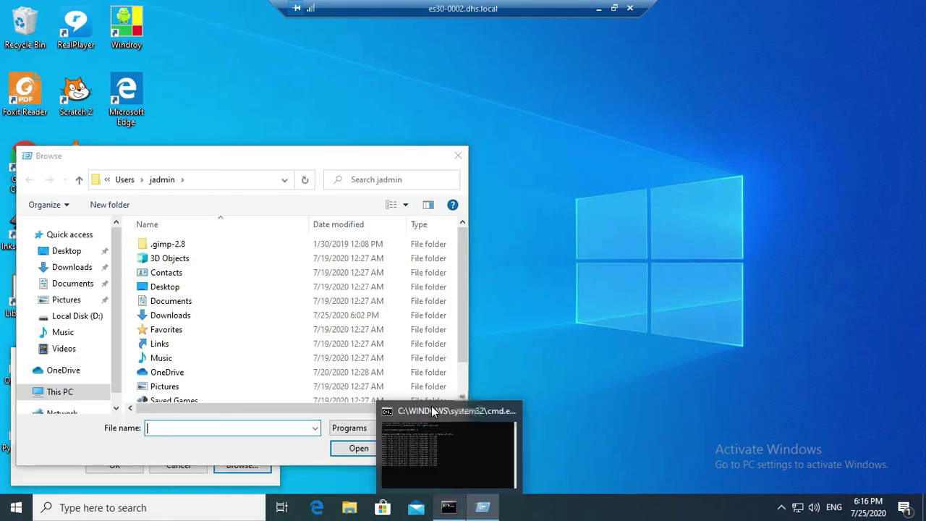
click(434, 414)
click(444, 410)
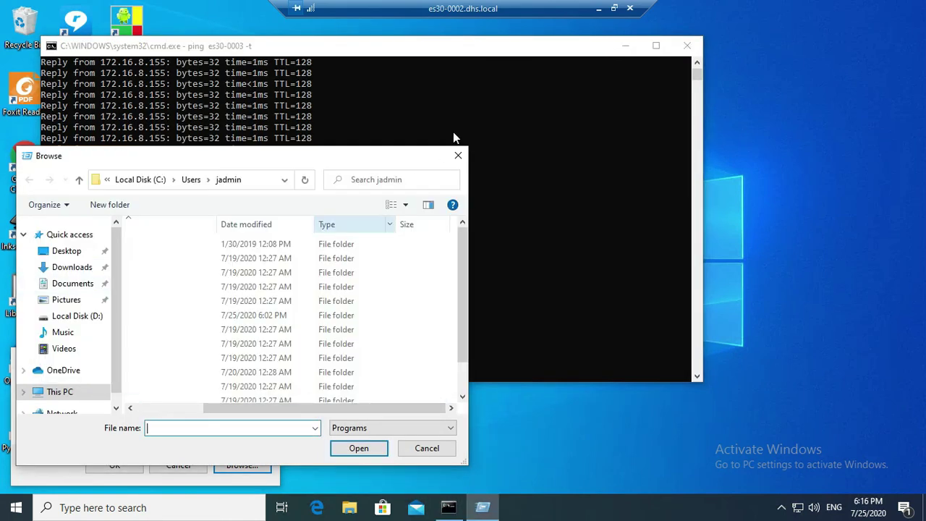
click(431, 451)
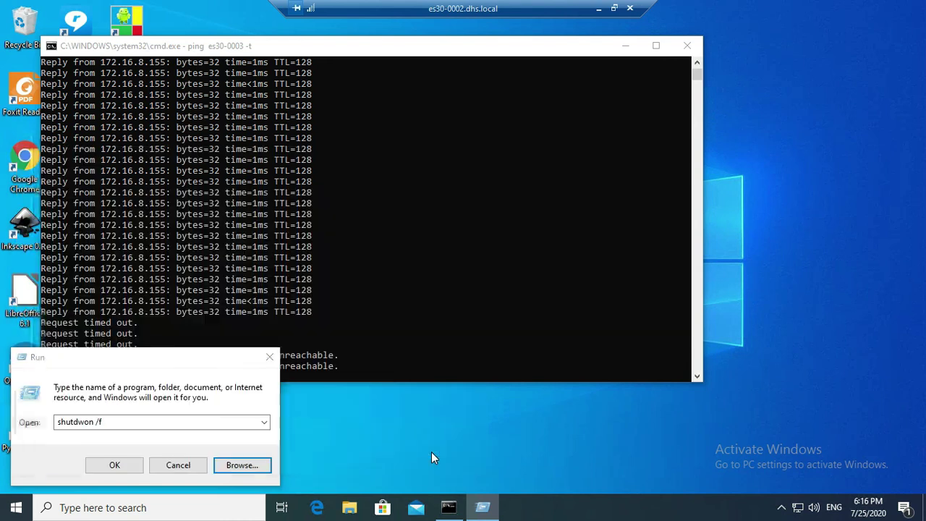
click(269, 358)
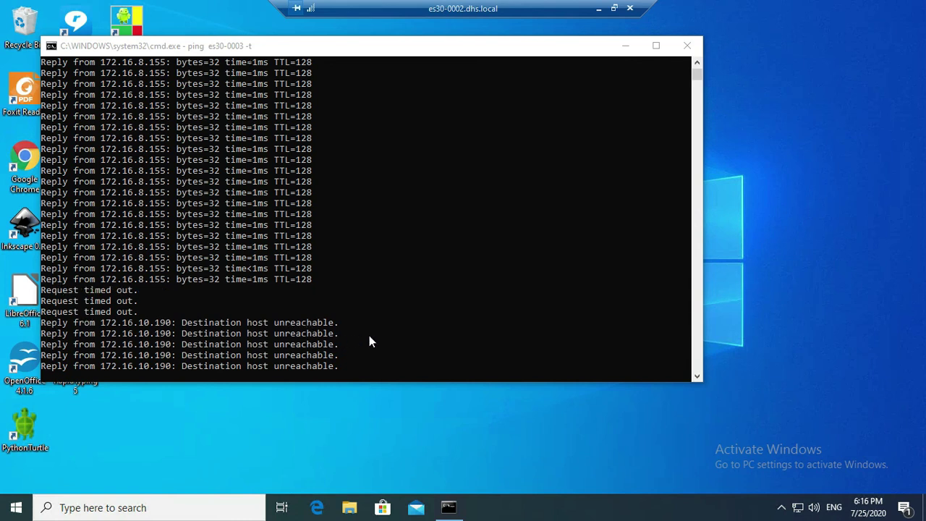
Step: Check the latest ping output for es30-0003, close the Command Prompt, and minimize the remote desktop session
scroll(369, 341, down, 1)
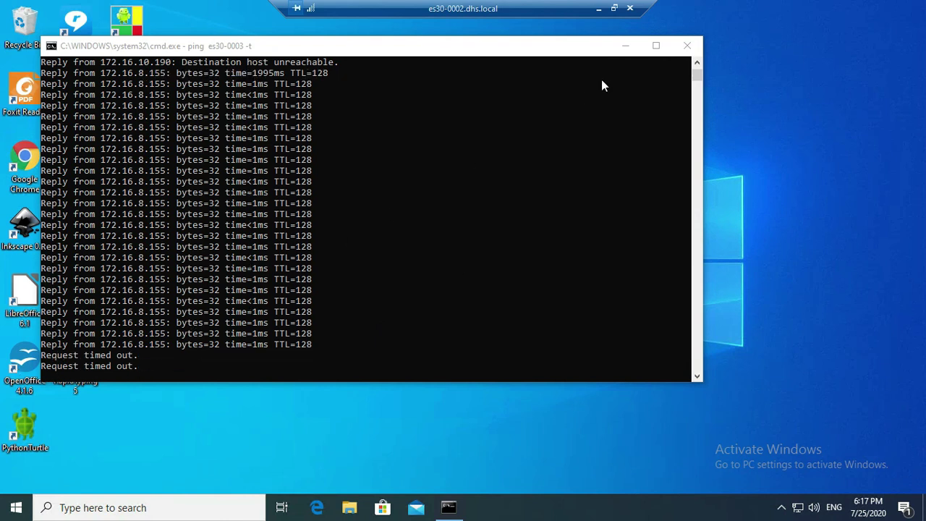
click(687, 45)
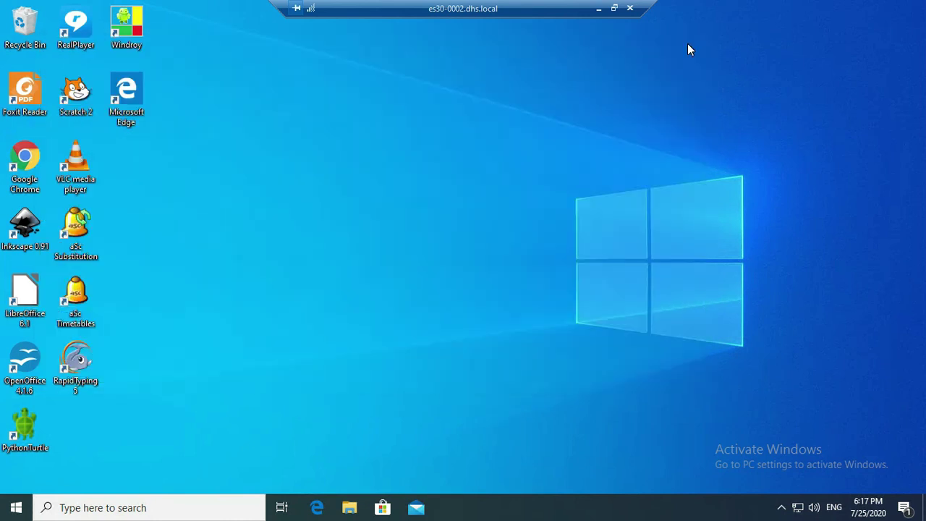
click(598, 14)
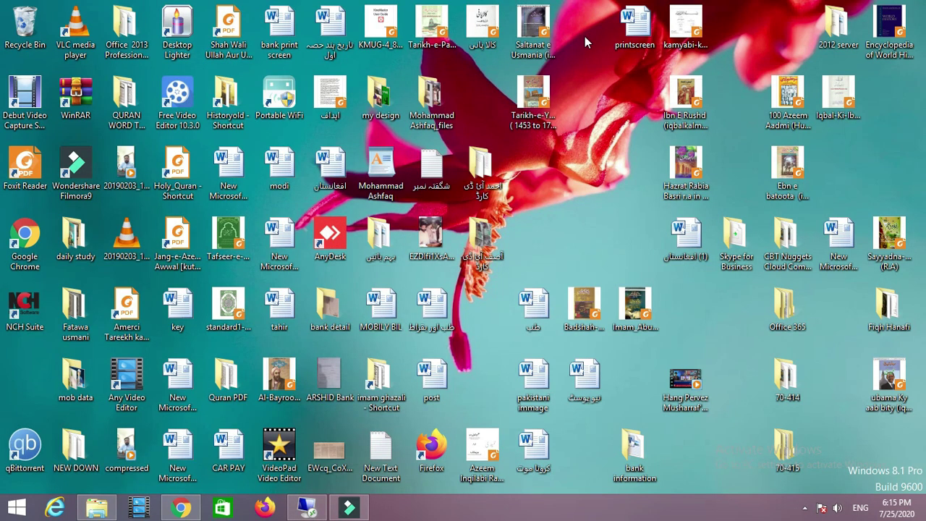